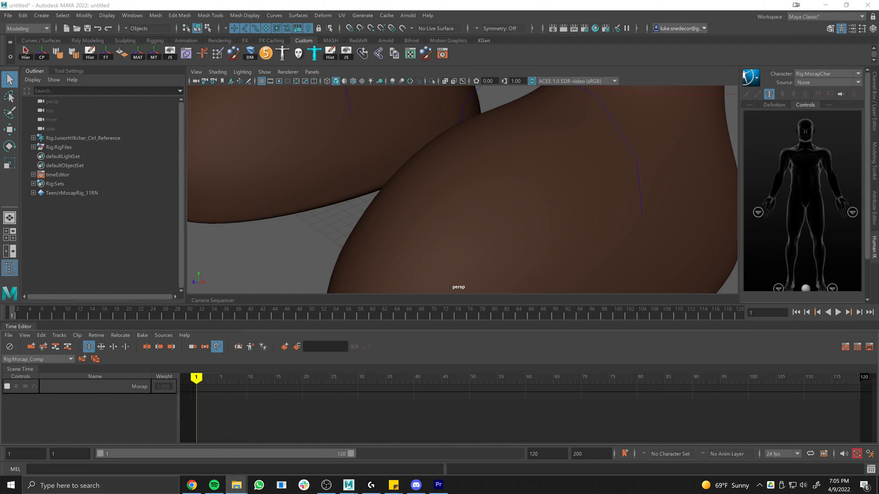
Step: Import the S16_Junior1_S16_JuniorGrafitti animation file onto the Mocap track and accept the root namespace without renaming
{"action": "left_click_drag", "start_coordinate": [592, 339], "coordinate": [219, 394]}
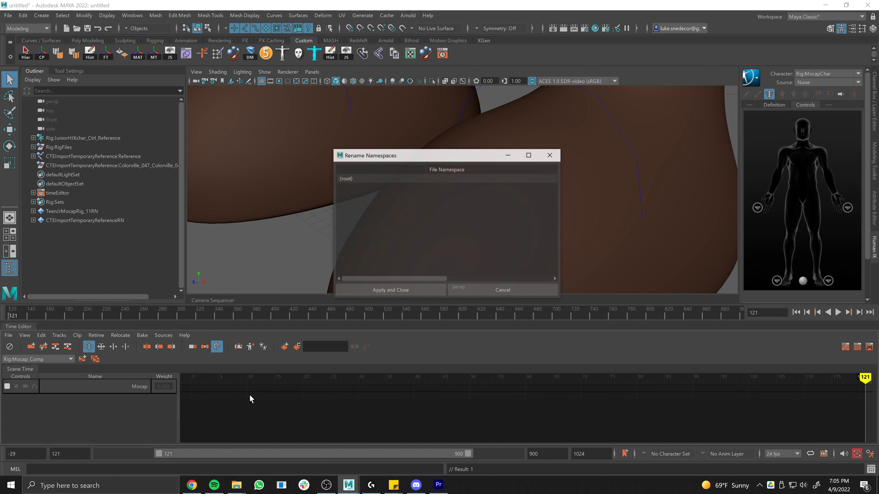
{"action": "left_click_drag", "start_coordinate": [449, 156], "coordinate": [417, 212]}
{"action": "left_click_drag", "start_coordinate": [417, 220], "coordinate": [410, 205]}
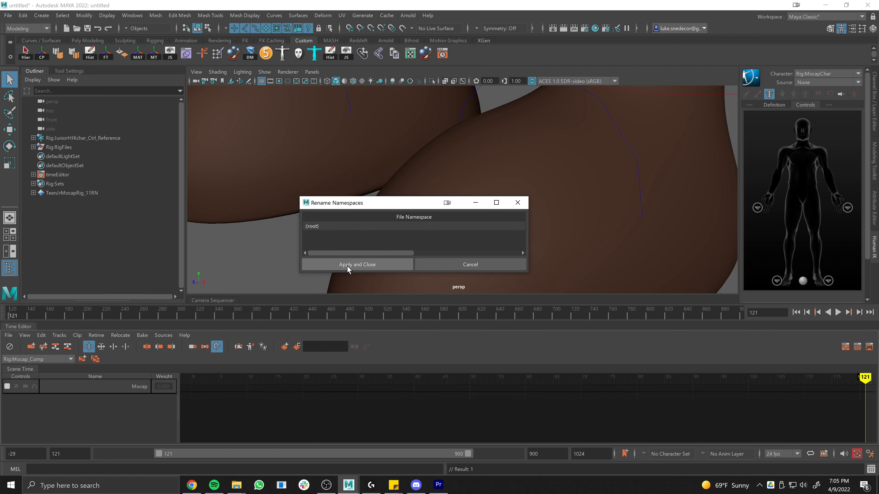
{"action": "left_click", "coordinate": [348, 266]}
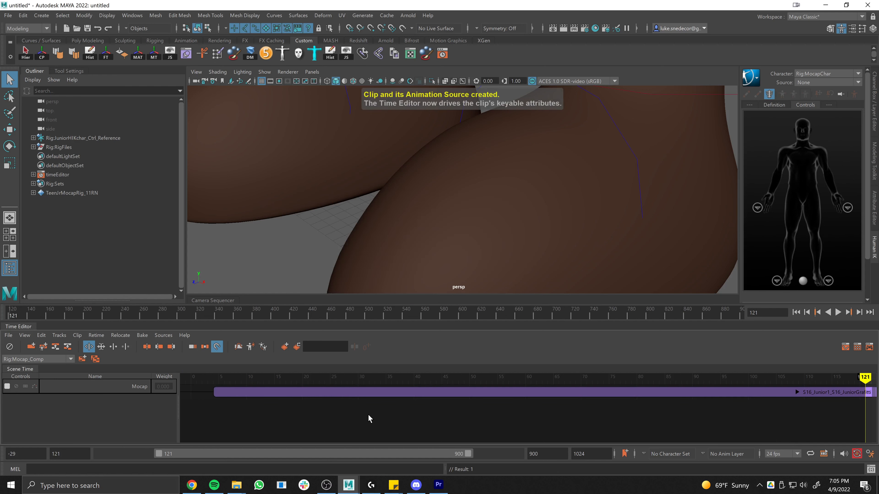
Step: Examine the full length of the imported clip in the Time Editor and the whole character in the viewport
{"action": "right_click_drag", "start_coordinate": [414, 410], "coordinate": [317, 408], "text": "alt"}
{"action": "right_click_drag", "start_coordinate": [417, 406], "coordinate": [362, 403], "text": "alt"}
{"action": "middle_click_drag", "start_coordinate": [374, 402], "coordinate": [295, 401], "text": "alt"}
{"action": "right_click_drag", "start_coordinate": [536, 213], "coordinate": [222, 189], "text": "alt"}
{"action": "middle_click_drag", "start_coordinate": [508, 190], "coordinate": [521, 291], "text": "alt"}
{"action": "right_click_drag", "start_coordinate": [521, 291], "coordinate": [473, 235], "text": "alt"}
{"action": "middle_click_drag", "start_coordinate": [472, 235], "coordinate": [467, 221], "text": "alt"}
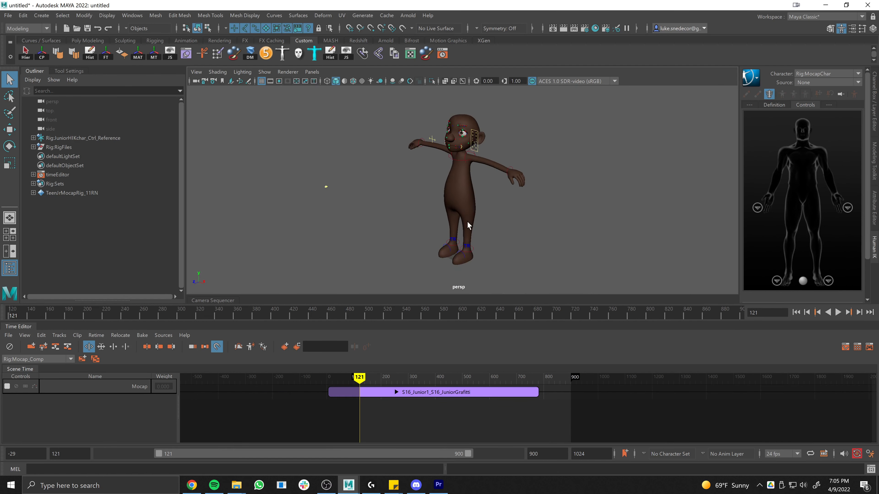
{"action": "right_click_drag", "start_coordinate": [407, 419], "coordinate": [445, 391], "text": "alt"}
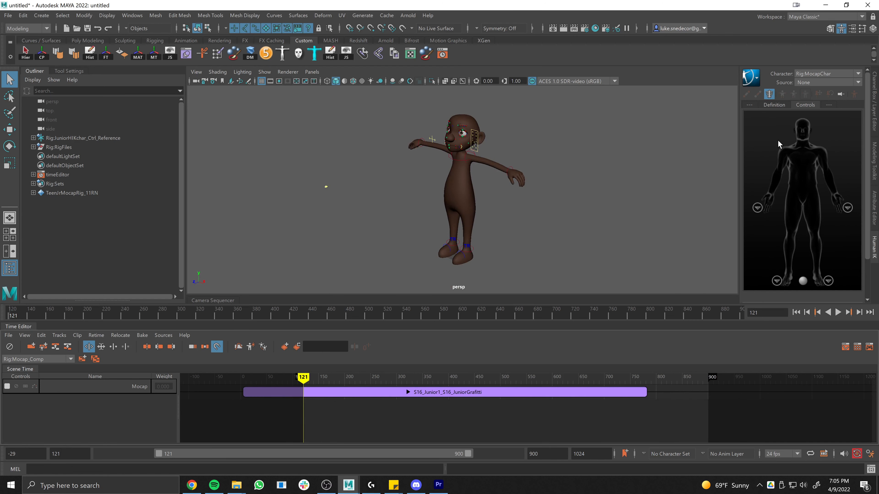
Step: Set the HumanIK character to Rig:JuniorHIKchar with Rig:MocapChar as its source
{"action": "left_click", "coordinate": [833, 30]}
{"action": "left_click", "coordinate": [841, 30]}
{"action": "left_click", "coordinate": [818, 74]}
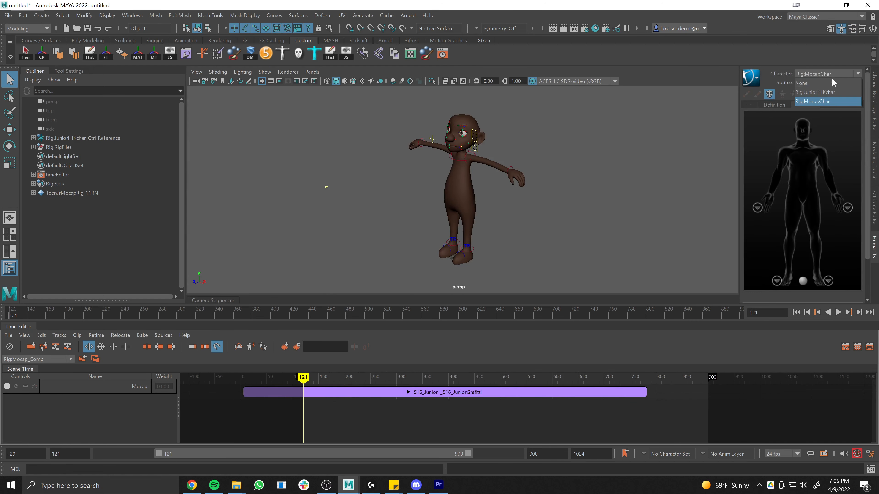
{"action": "left_click", "coordinate": [824, 92]}
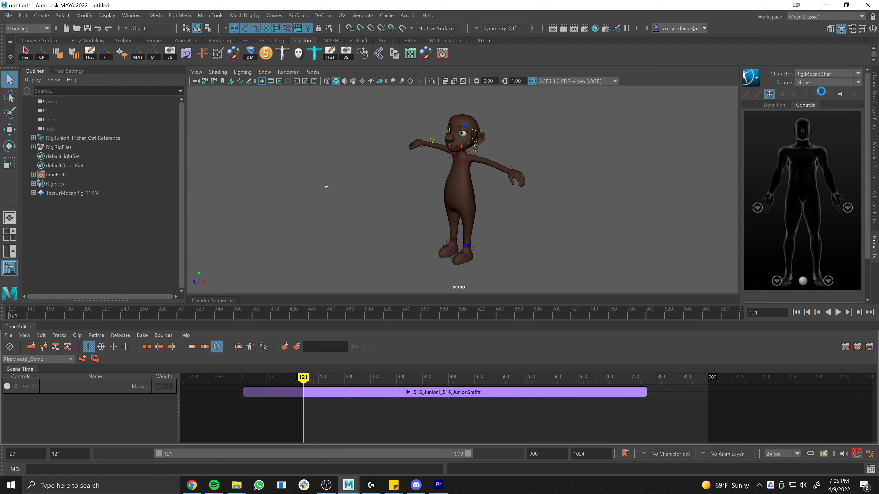
{"action": "left_click", "coordinate": [808, 84]}
{"action": "left_click", "coordinate": [819, 102]}
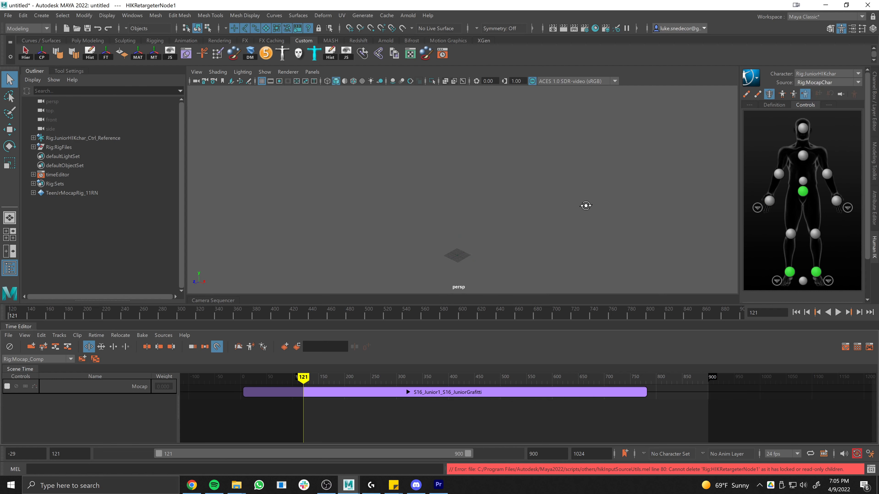
Step: Preview the retargeted motion and slide the mocap clip about 260 frames later in the Time Editor
{"action": "mouse_move", "coordinate": [586, 206]}
{"action": "left_mouse_down", "text": "alt"}
{"action": "mouse_move", "coordinate": [484, 198]}
{"action": "mouse_move", "coordinate": [575, 214]}
{"action": "left_mouse_up", "text": "alt"}
{"action": "key", "text": "alt+v"}
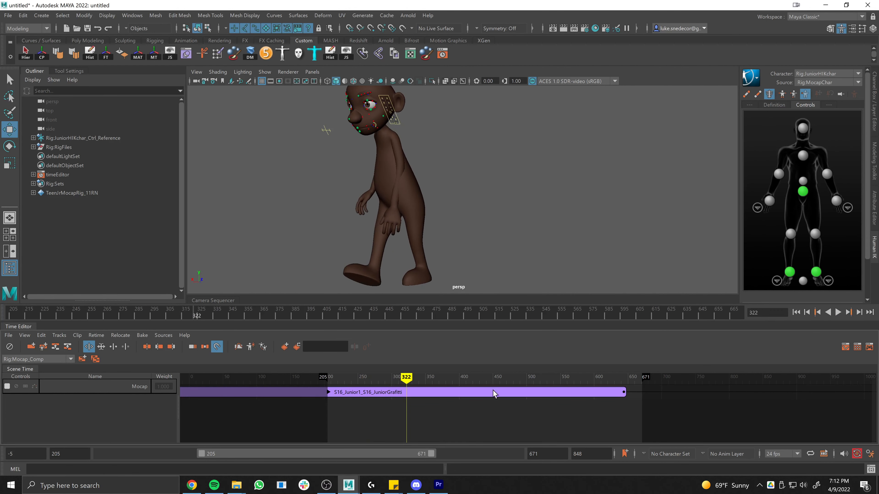
{"action": "left_click_drag", "start_coordinate": [494, 393], "coordinate": [668, 387]}
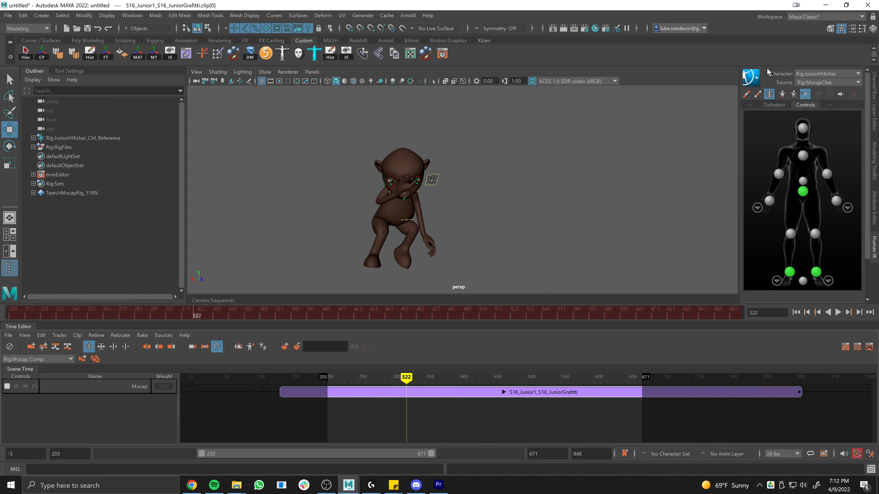
Step: Bake the JuniorHIKchar motion to its control rig over the time slider range, using reset Bake Simulation options
{"action": "left_click", "coordinate": [842, 29]}
{"action": "left_click", "coordinate": [841, 28]}
{"action": "left_click", "coordinate": [750, 77]}
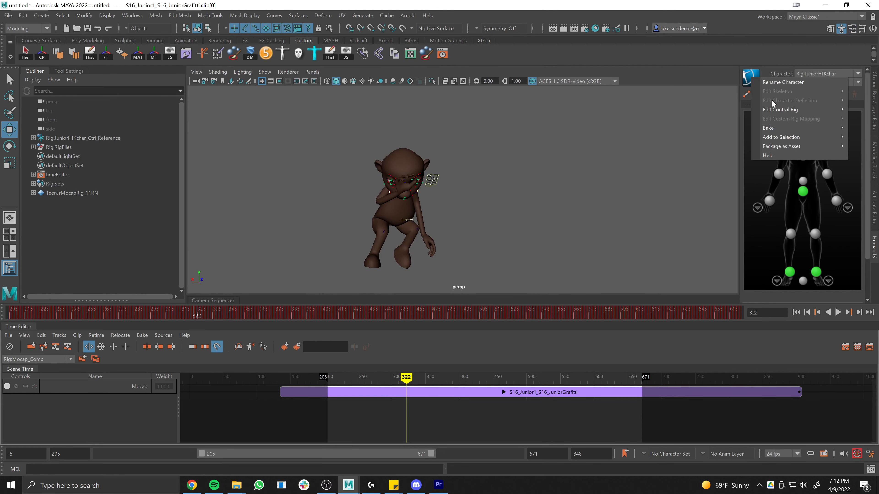
{"action": "mouse_move", "coordinate": [782, 128]}
{"action": "left_click", "coordinate": [746, 136]}
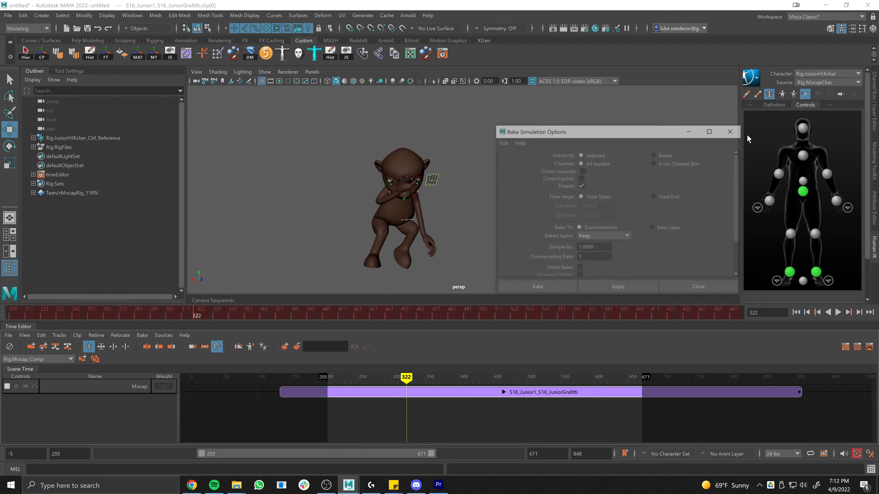
{"action": "left_click", "coordinate": [504, 143]}
{"action": "left_click", "coordinate": [514, 158]}
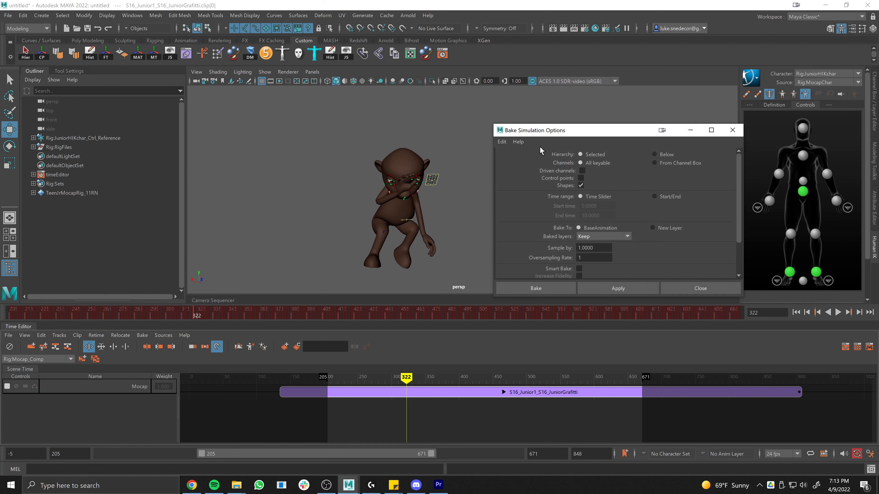
{"action": "left_click", "coordinate": [551, 287]}
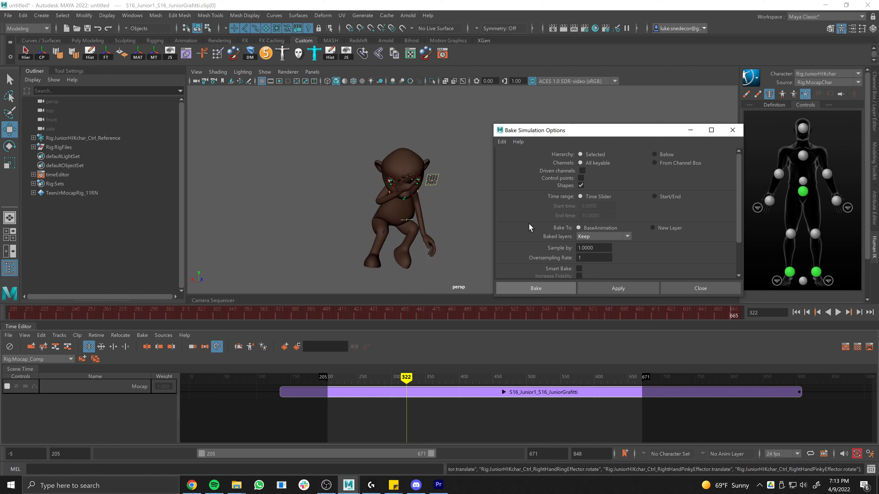
Step: Play back the baked animation and collapse the Time Editor to enlarge the viewport
{"action": "key", "text": "alt+v"}
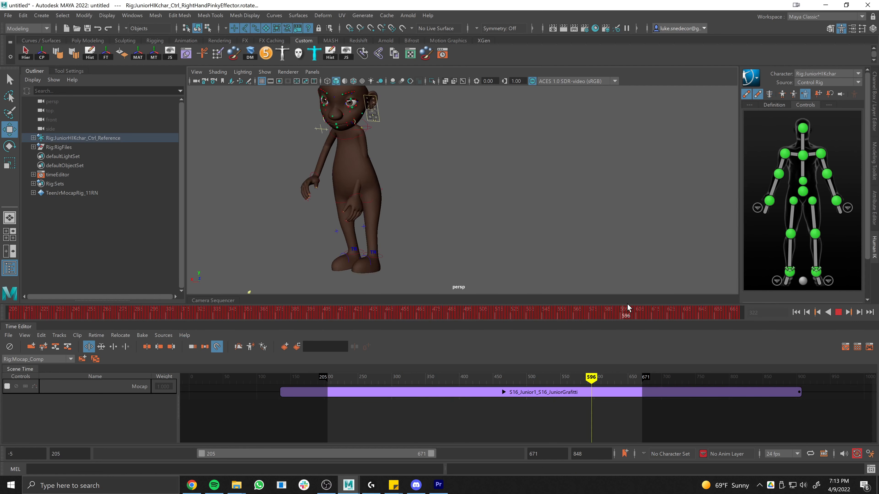
{"action": "key", "text": "alt+v"}
{"action": "left_click", "coordinate": [18, 326]}
Step: Scrub to frame 375 and inspect the character's baked pose up close
{"action": "right_click_drag", "start_coordinate": [304, 235], "coordinate": [462, 227], "text": "alt"}
{"action": "left_click", "coordinate": [294, 166]}
{"action": "key", "text": "f"}
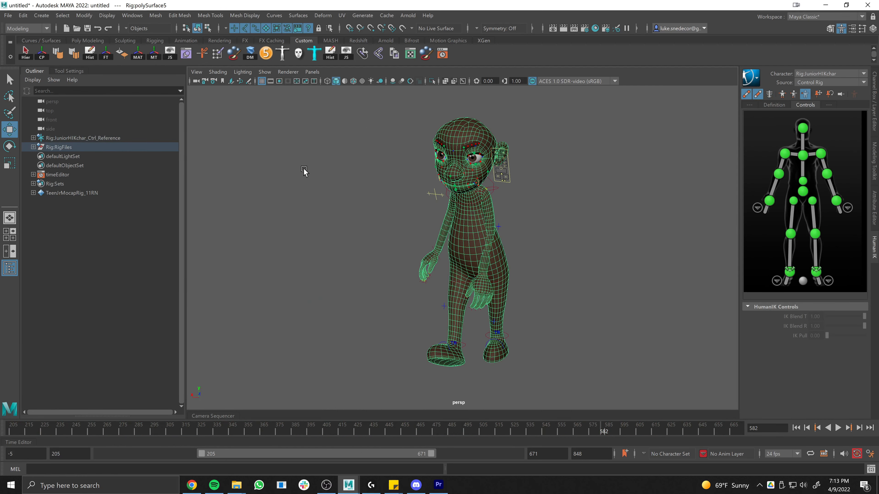
{"action": "left_click", "coordinate": [471, 202]}
{"action": "key", "text": "f"}
{"action": "right_click_drag", "start_coordinate": [567, 239], "coordinate": [509, 260], "text": "alt"}
{"action": "left_click_drag", "start_coordinate": [553, 277], "coordinate": [518, 280], "text": "alt"}
{"action": "middle_click_drag", "start_coordinate": [518, 280], "coordinate": [509, 228], "text": "alt"}
{"action": "left_click_drag", "start_coordinate": [598, 437], "coordinate": [280, 437]}
{"action": "scroll", "coordinate": [480, 336], "scroll_direction": "up", "scroll_amount": 4}
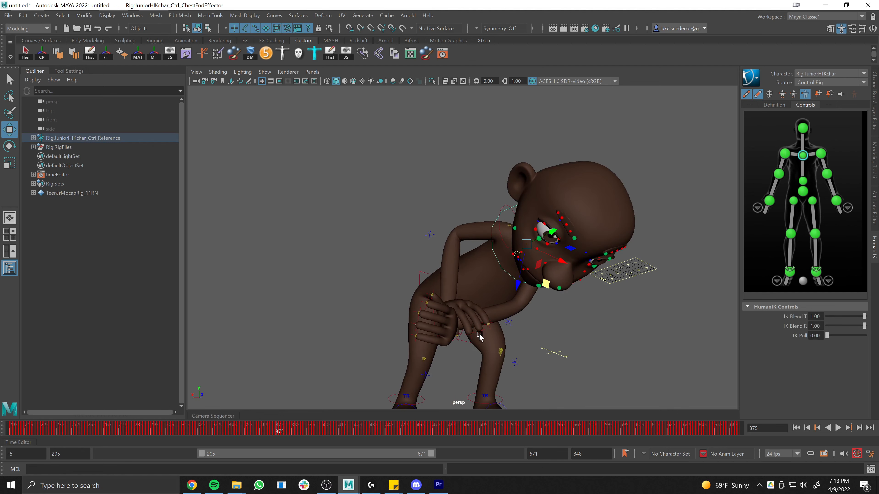
Step: Try to move the left wrist control at frame 375
{"action": "left_click", "coordinate": [459, 337]}
{"action": "left_click_drag", "start_coordinate": [462, 341], "coordinate": [599, 339], "text": "alt"}
{"action": "key", "text": "ctrl+z"}
{"action": "middle_click_drag", "start_coordinate": [606, 338], "coordinate": [495, 287]}
{"action": "key", "text": "ctrl+z"}
{"action": "scroll", "coordinate": [663, 365], "scroll_direction": "down", "scroll_amount": 2}
{"action": "mouse_move", "coordinate": [495, 287]}
{"action": "left_mouse_down", "text": "alt"}
{"action": "mouse_move", "coordinate": [514, 261]}
{"action": "mouse_move", "coordinate": [493, 275]}
{"action": "left_mouse_up", "text": "alt"}
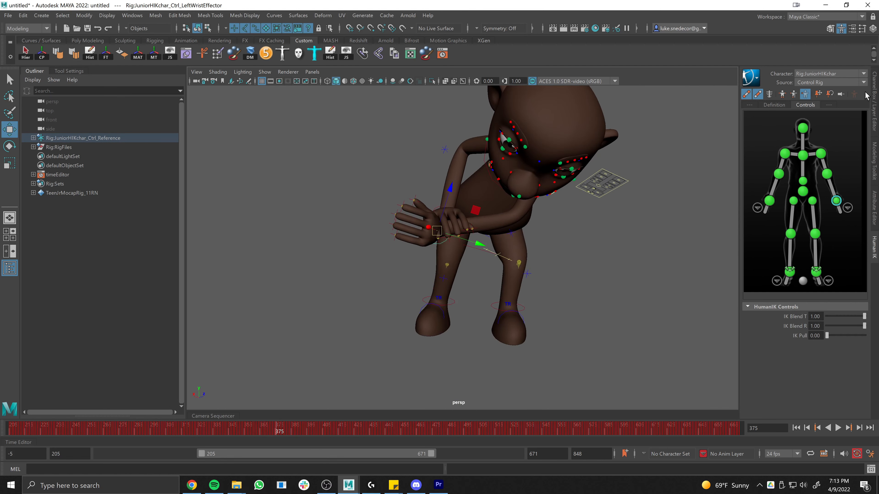
Step: Create the animation layer AnimLayer1 from all of the character's selected control rig effectors
{"action": "left_click", "coordinate": [875, 90]}
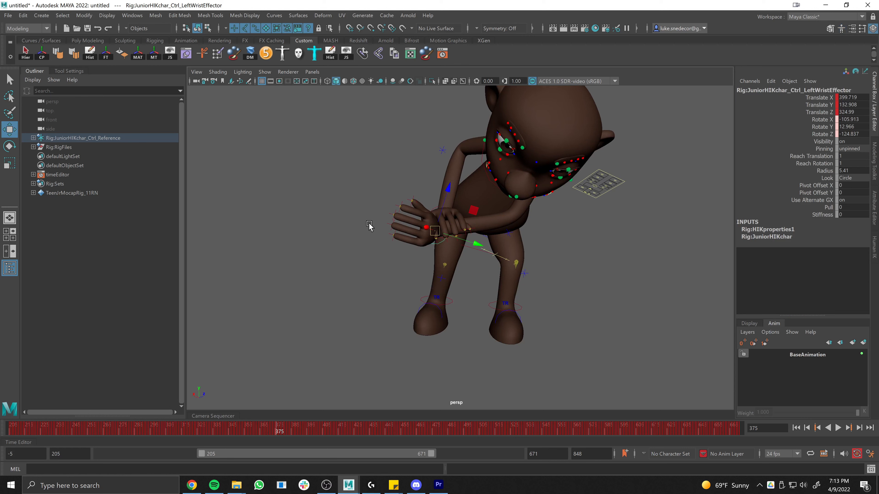
{"action": "right_click_drag", "start_coordinate": [648, 273], "coordinate": [585, 251], "text": "alt"}
{"action": "left_click_drag", "start_coordinate": [646, 385], "coordinate": [281, 47]}
{"action": "mouse_move", "coordinate": [562, 241]}
{"action": "left_mouse_down", "text": "alt"}
{"action": "mouse_move", "coordinate": [559, 235]}
{"action": "mouse_move", "coordinate": [564, 241]}
{"action": "left_mouse_up", "text": "alt"}
{"action": "left_click_drag", "start_coordinate": [578, 278], "coordinate": [588, 277], "text": "alt"}
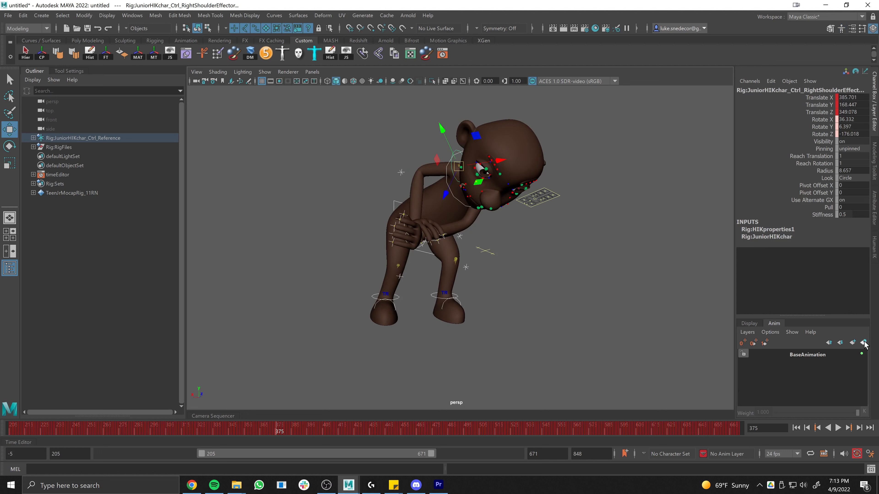
{"action": "left_click", "coordinate": [863, 342]}
{"action": "left_click_drag", "start_coordinate": [528, 270], "coordinate": [462, 267], "text": "alt"}
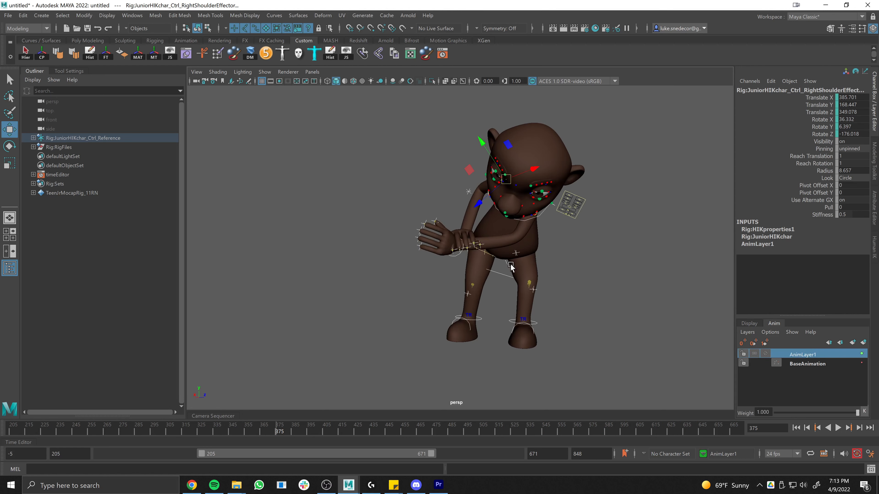
{"action": "left_click", "coordinate": [462, 266]}
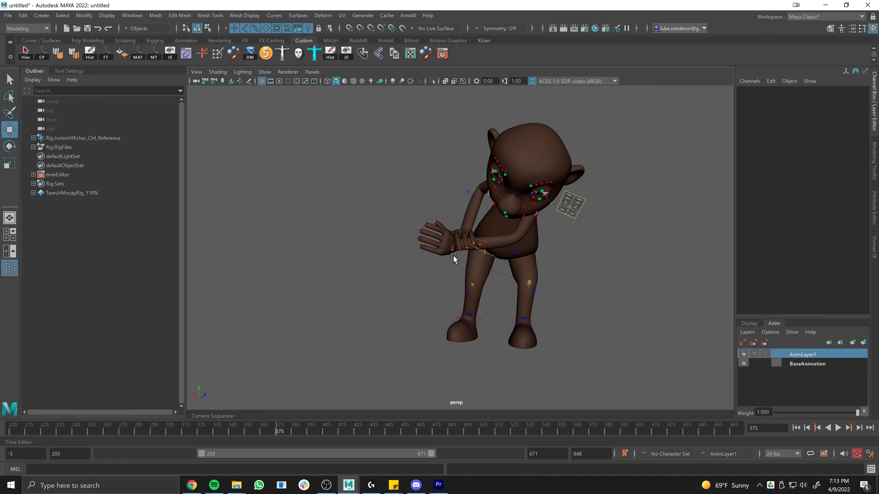
Step: Select the left wrist control and examine the overlapping hands up close at frame 375
{"action": "left_click", "coordinate": [454, 256]}
{"action": "middle_click_drag", "start_coordinate": [475, 279], "coordinate": [413, 239], "text": "alt"}
{"action": "left_click_drag", "start_coordinate": [413, 238], "coordinate": [438, 266], "text": "alt"}
{"action": "right_click_drag", "start_coordinate": [452, 243], "coordinate": [501, 220], "text": "alt"}
{"action": "middle_click_drag", "start_coordinate": [502, 221], "coordinate": [508, 257], "text": "alt"}
{"action": "left_click_drag", "start_coordinate": [488, 265], "coordinate": [470, 270], "text": "alt"}
{"action": "middle_click_drag", "start_coordinate": [460, 258], "coordinate": [476, 271], "text": "alt"}
{"action": "right_click_drag", "start_coordinate": [477, 271], "coordinate": [497, 270], "text": "alt"}
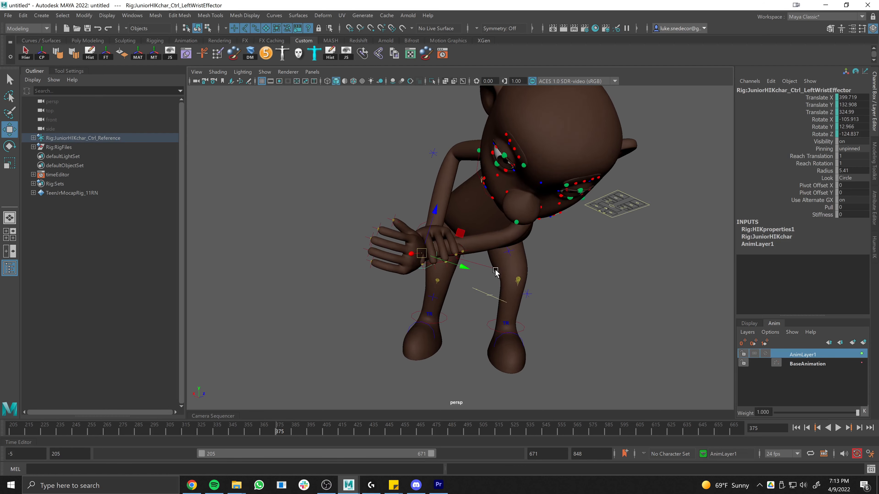
{"action": "left_click_drag", "start_coordinate": [497, 270], "coordinate": [488, 282], "text": "alt"}
Step: Review the motion before frame 375 and key the left wrist control at frame 345 on AnimLayer1
{"action": "key", "text": "alt+v"}
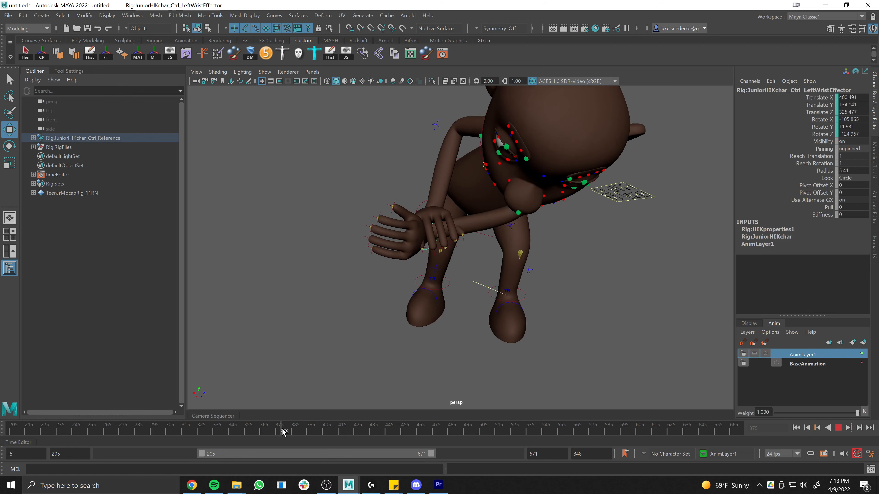
{"action": "mouse_move", "coordinate": [304, 421]}
{"action": "left_mouse_down"}
{"action": "mouse_move", "coordinate": [176, 423]}
{"action": "mouse_move", "coordinate": [229, 420]}
{"action": "left_mouse_up"}
{"action": "left_click_drag", "start_coordinate": [585, 308], "coordinate": [325, 194], "text": "alt"}
{"action": "middle_click_drag", "start_coordinate": [492, 259], "coordinate": [530, 267], "text": "alt"}
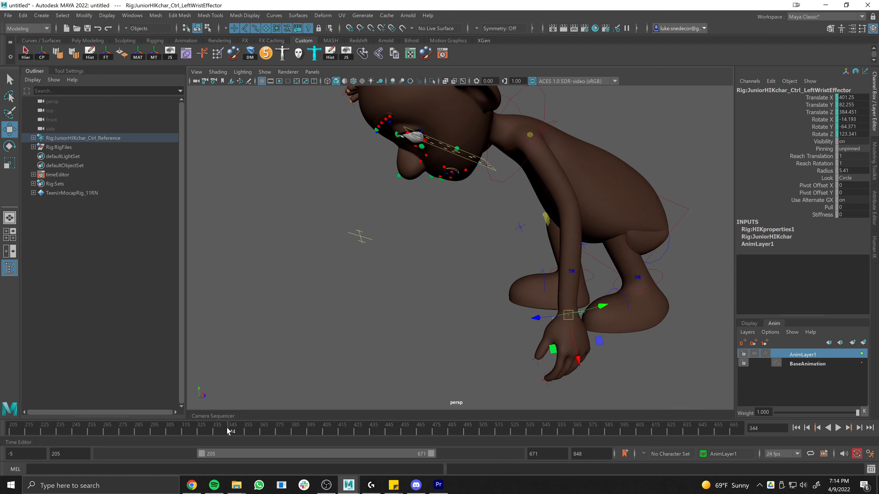
{"action": "key", "text": "alt+v"}
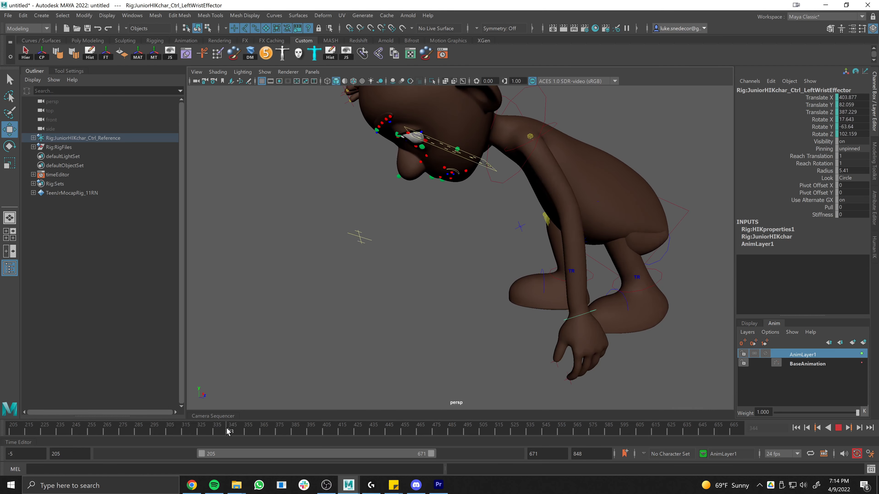
{"action": "left_click", "coordinate": [231, 432]}
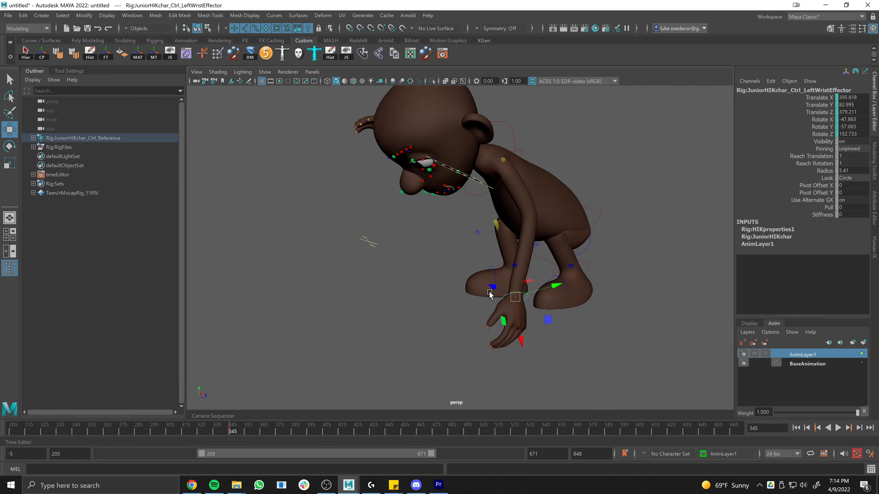
{"action": "scroll", "coordinate": [489, 292], "scroll_direction": "down", "scroll_amount": 2}
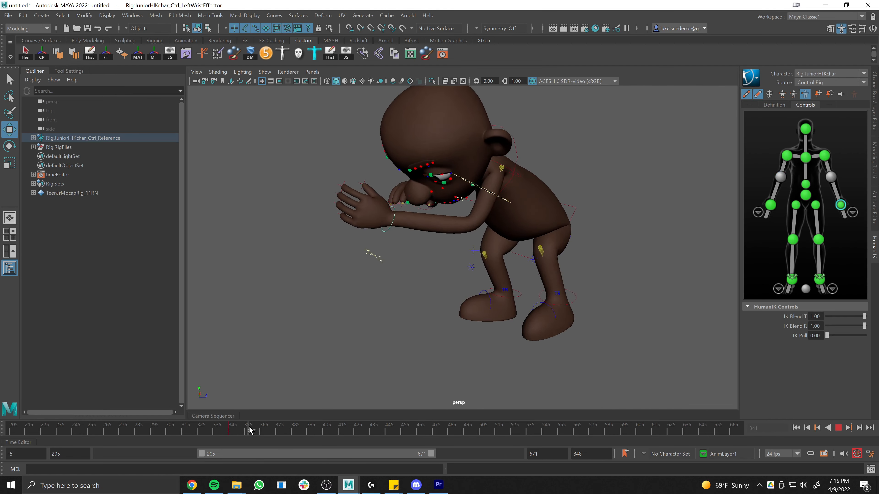
Step: Adjust the left wrist control's position at frame 355, key it on AnimLayer1 and check the surrounding motion
{"action": "mouse_move", "coordinate": [302, 427]}
{"action": "left_mouse_down"}
{"action": "mouse_move", "coordinate": [768, 431]}
{"action": "mouse_move", "coordinate": [226, 434]}
{"action": "mouse_move", "coordinate": [257, 434]}
{"action": "mouse_move", "coordinate": [231, 433]}
{"action": "mouse_move", "coordinate": [248, 433]}
{"action": "left_mouse_up"}
{"action": "scroll", "coordinate": [447, 325], "scroll_direction": "down", "scroll_amount": 4}
{"action": "left_click_drag", "start_coordinate": [417, 303], "coordinate": [491, 219], "text": "alt"}
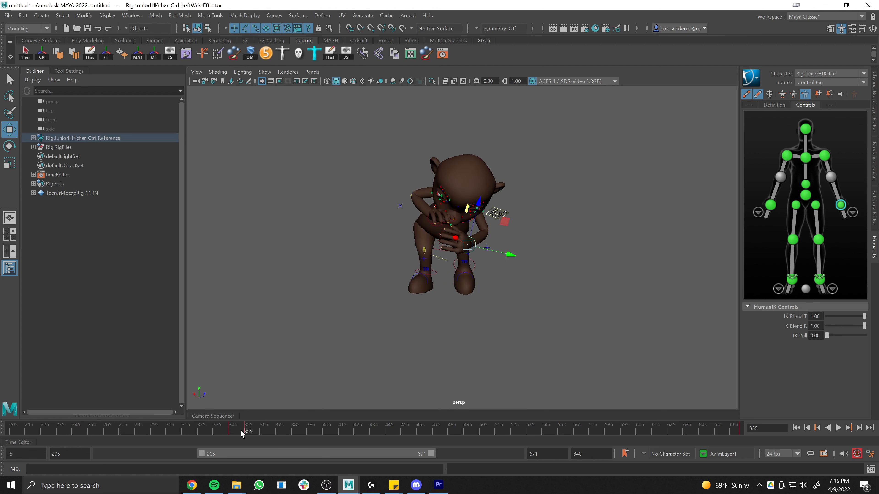
{"action": "left_click_drag", "start_coordinate": [242, 433], "coordinate": [238, 435]}
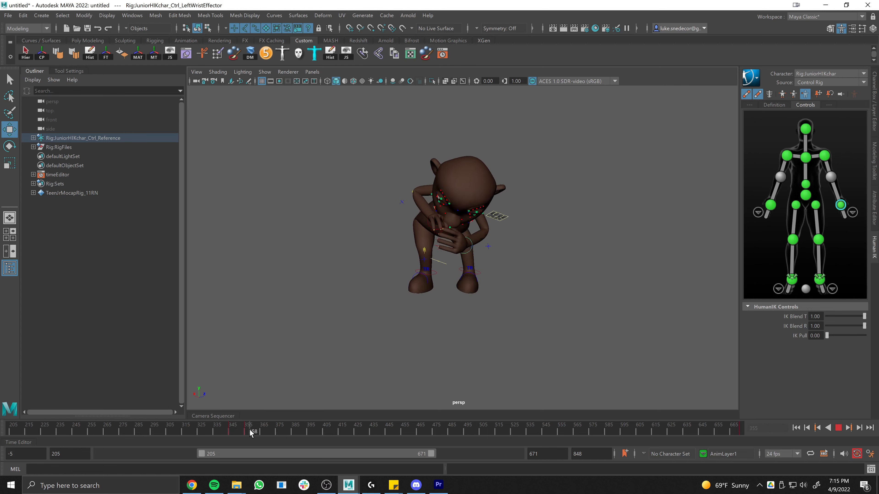
Step: Review the hand motion up to frame 535 and key the left wrist control there
{"action": "mouse_move", "coordinate": [282, 432]}
{"action": "left_mouse_down"}
{"action": "mouse_move", "coordinate": [588, 430]}
{"action": "mouse_move", "coordinate": [527, 430]}
{"action": "left_mouse_up"}
{"action": "middle_click_drag", "start_coordinate": [406, 264], "coordinate": [399, 277], "text": "alt"}
{"action": "key", "text": "s"}
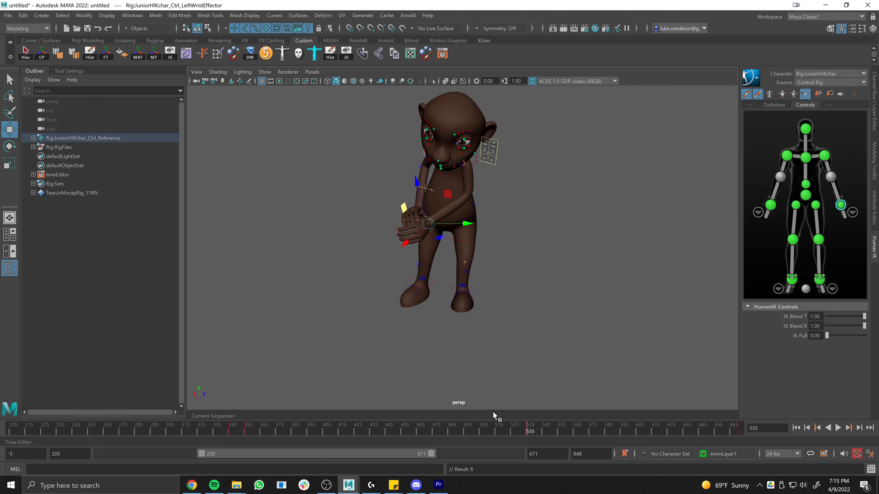
Step: Adjust the left wrist control along its Y axis at frame 551, key it and review back to frame 523
{"action": "left_click_drag", "start_coordinate": [529, 432], "coordinate": [553, 435]}
{"action": "left_click_drag", "start_coordinate": [420, 313], "coordinate": [474, 249], "text": "alt"}
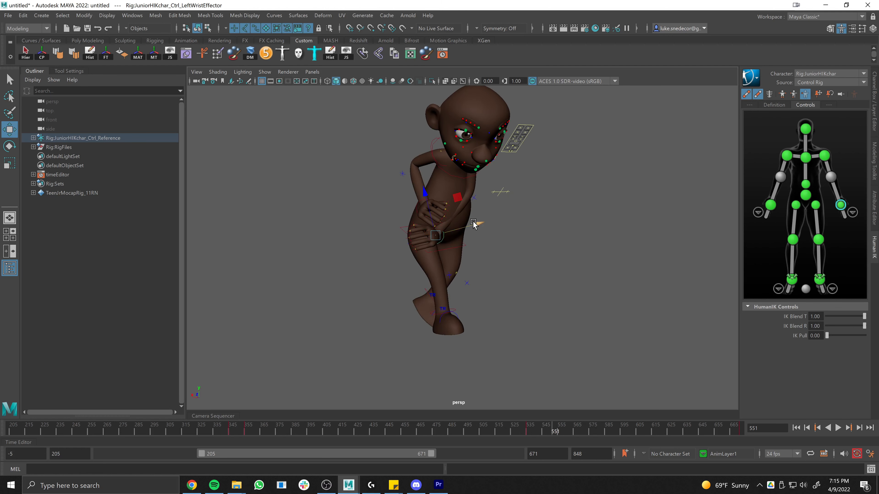
{"action": "left_click_drag", "start_coordinate": [551, 427], "coordinate": [508, 430]}
{"action": "left_click_drag", "start_coordinate": [549, 271], "coordinate": [460, 263], "text": "alt"}
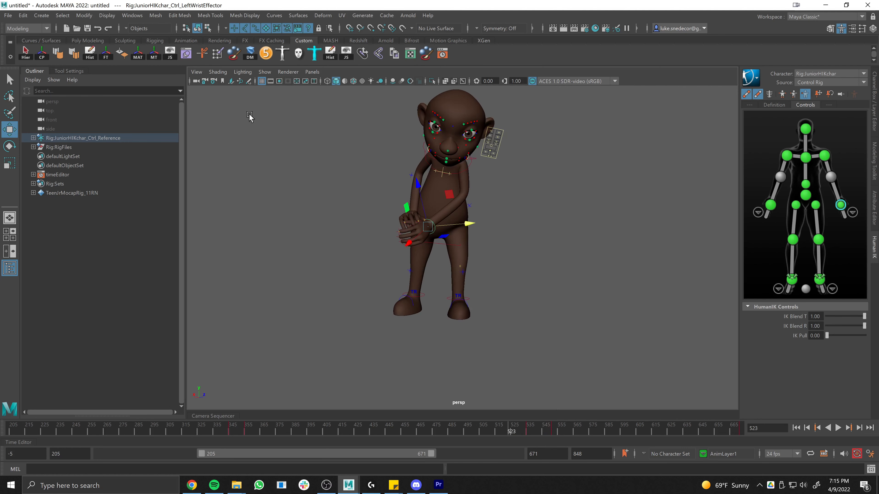
Step: Create a polygon cube in the scene
{"action": "left_click", "coordinate": [49, 17]}
{"action": "mouse_move", "coordinate": [124, 53]}
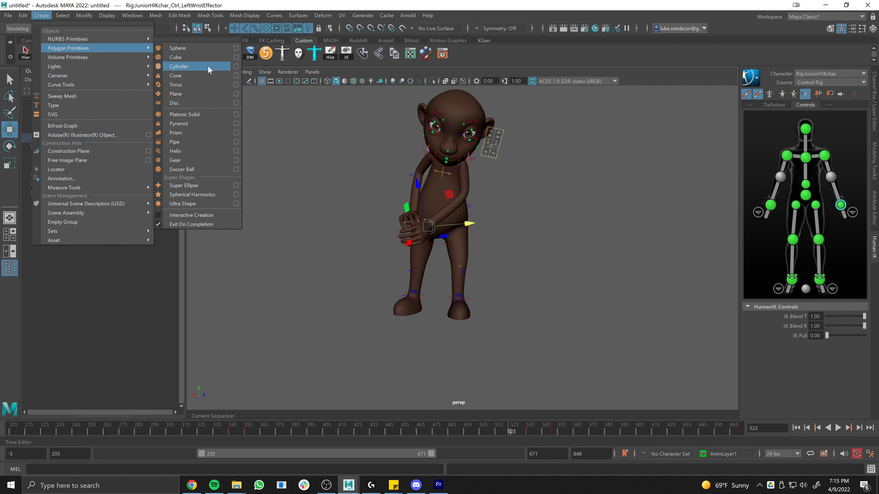
{"action": "left_click", "coordinate": [211, 66]}
{"action": "scroll", "coordinate": [395, 259], "scroll_direction": "down", "scroll_amount": 3}
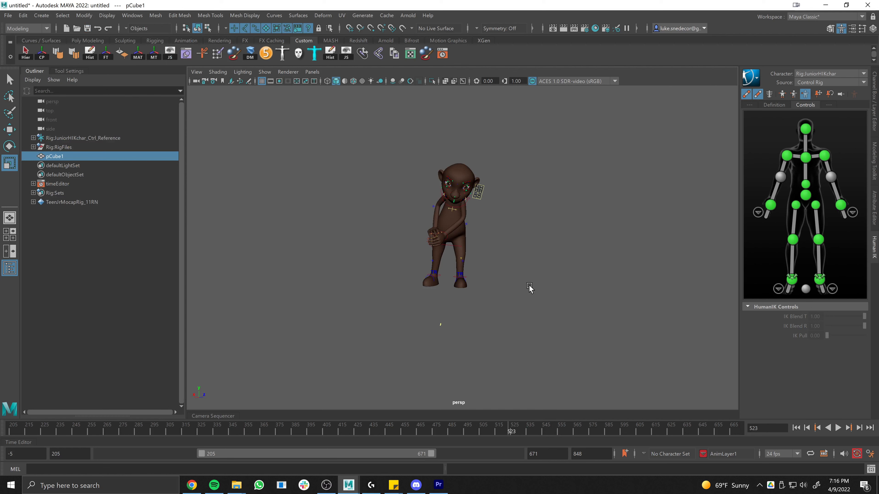
Step: Scale and place the cube as a block in front of the character, and play the left wrist motion from frame 352
{"action": "left_click_drag", "start_coordinate": [530, 288], "coordinate": [464, 282], "text": "alt"}
{"action": "left_click_drag", "start_coordinate": [305, 359], "coordinate": [306, 398]}
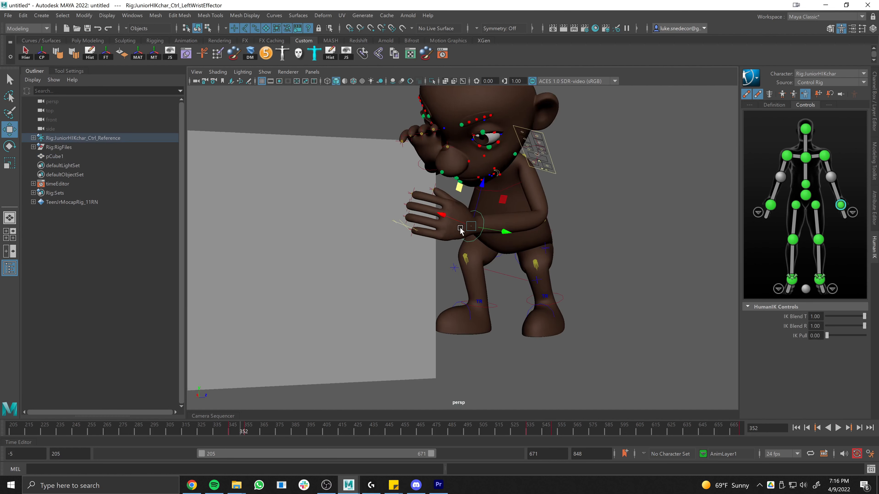
{"action": "key", "text": "alt+v"}
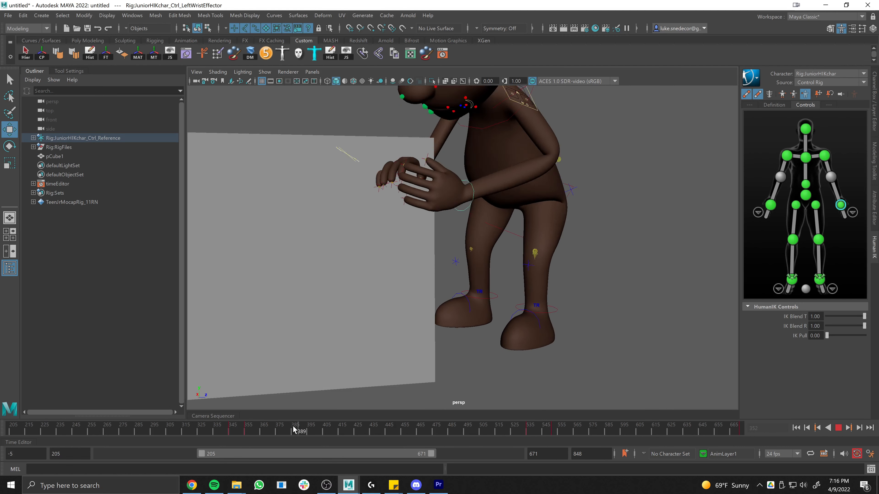
{"action": "left_click", "coordinate": [241, 428]}
Step: On the BaseAnimation layer, delete the left wrist control's keys from about frame 350 to 550
{"action": "left_click", "coordinate": [709, 458]}
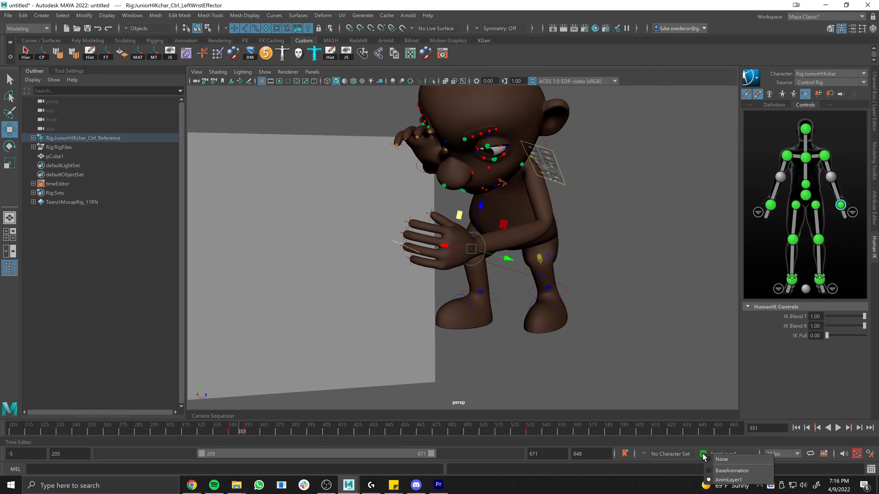
{"action": "left_click", "coordinate": [728, 471]}
{"action": "left_click", "coordinate": [234, 430]}
{"action": "key", "text": "alt+v"}
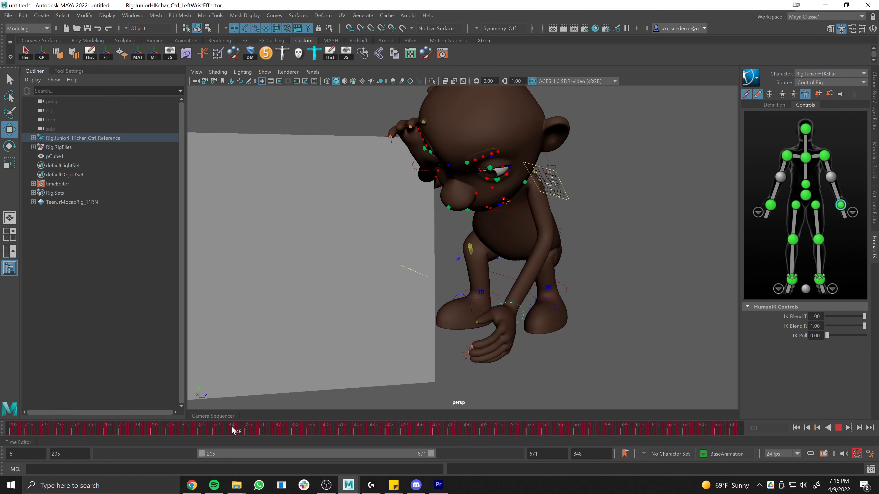
{"action": "left_click_drag", "start_coordinate": [241, 430], "coordinate": [245, 429]}
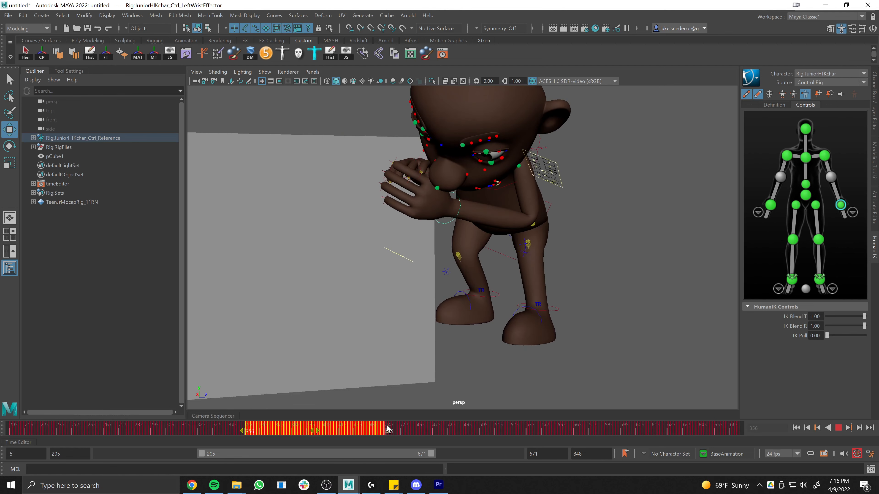
{"action": "left_click_drag", "start_coordinate": [515, 426], "coordinate": [546, 430], "text": "shift"}
{"action": "right_click", "coordinate": [545, 429]}
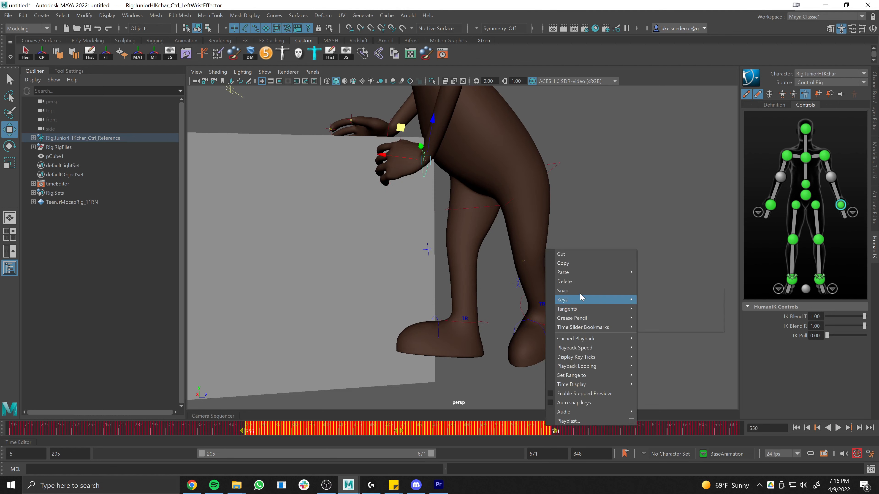
{"action": "left_click", "coordinate": [581, 282]}
Step: Review the left hand's motion against the cube from about frame 350 to 562, checking it from several angles
{"action": "left_click_drag", "start_coordinate": [553, 432], "coordinate": [501, 430]}
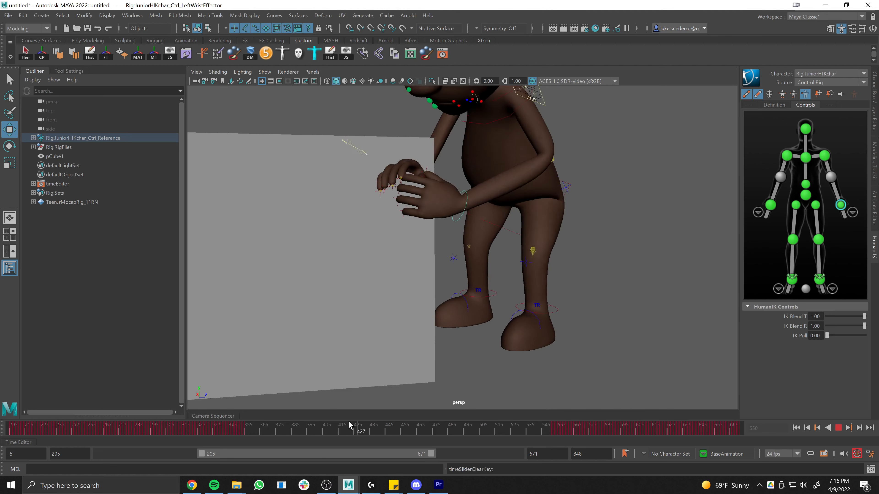
{"action": "left_click_drag", "start_coordinate": [245, 429], "coordinate": [242, 431]}
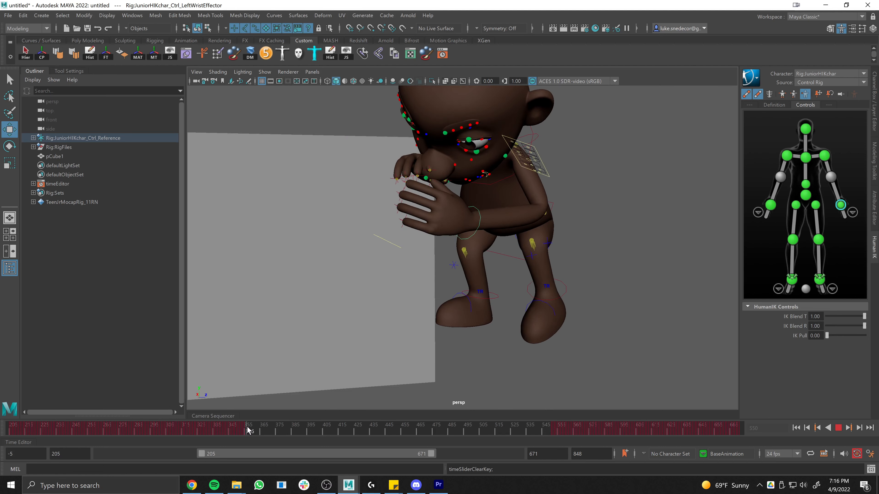
{"action": "left_click_drag", "start_coordinate": [478, 270], "coordinate": [560, 214], "text": "alt"}
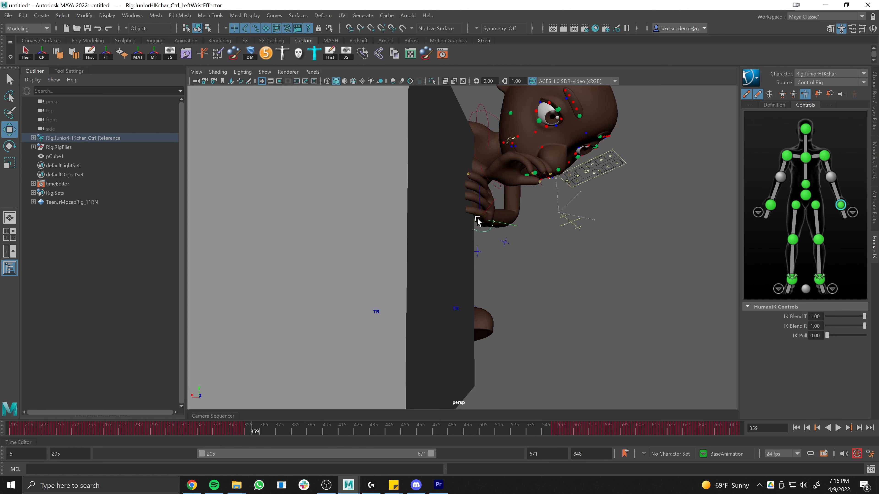
{"action": "left_click_drag", "start_coordinate": [479, 218], "coordinate": [507, 235], "text": "alt"}
{"action": "scroll", "coordinate": [457, 238], "scroll_direction": "up", "scroll_amount": 3}
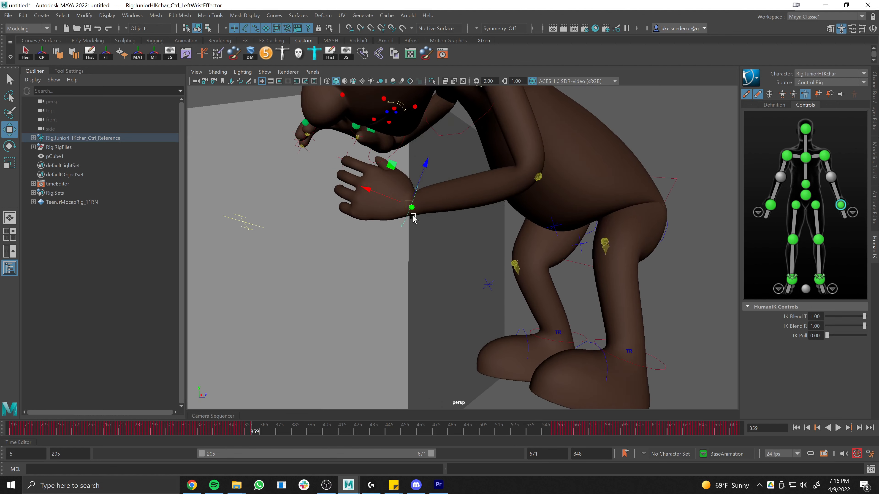
{"action": "left_click_drag", "start_coordinate": [459, 230], "coordinate": [469, 204], "text": "alt"}
{"action": "key", "text": "alt+v"}
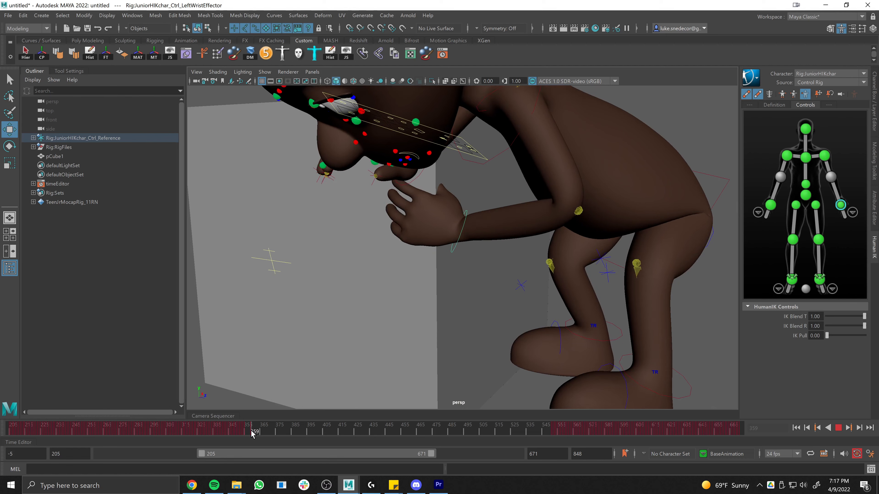
{"action": "key", "text": "alt+v"}
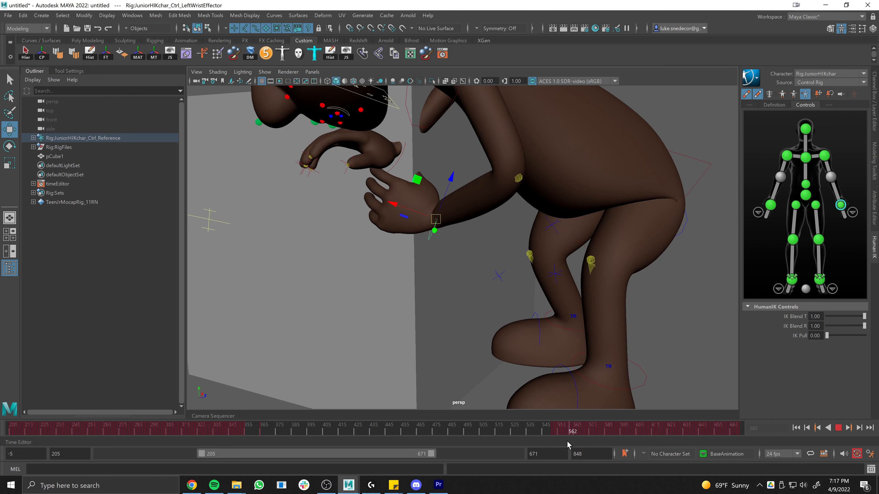
{"action": "left_click_drag", "start_coordinate": [521, 428], "coordinate": [452, 426]}
{"action": "right_click_drag", "start_coordinate": [506, 337], "coordinate": [401, 341], "text": "alt"}
{"action": "key", "text": "alt+v"}
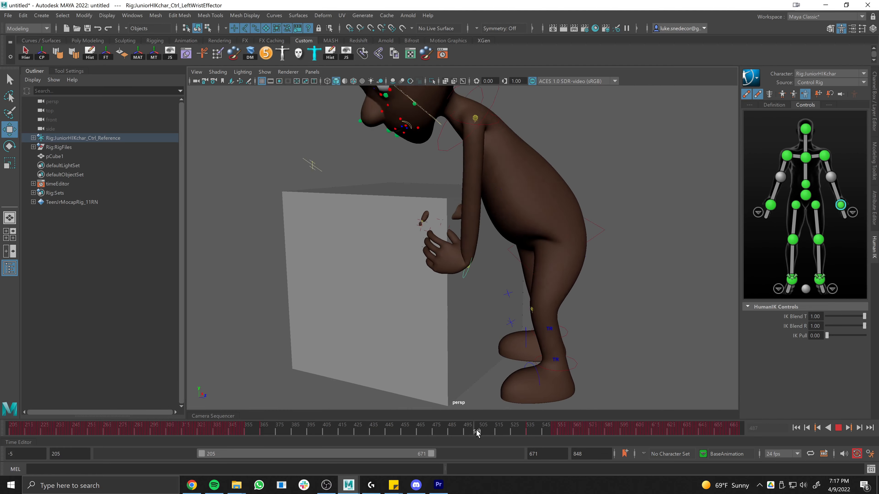
{"action": "left_click_drag", "start_coordinate": [537, 436], "coordinate": [526, 435]}
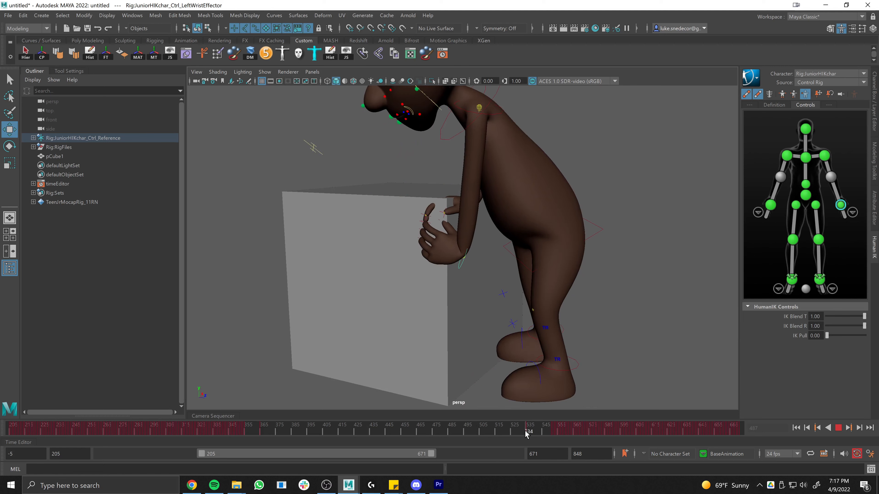
Step: Move and key the left wrist control at frame 535 to rest the hand near the cube's edge, and play back the motion
{"action": "left_click_drag", "start_coordinate": [446, 272], "coordinate": [470, 265], "text": "alt"}
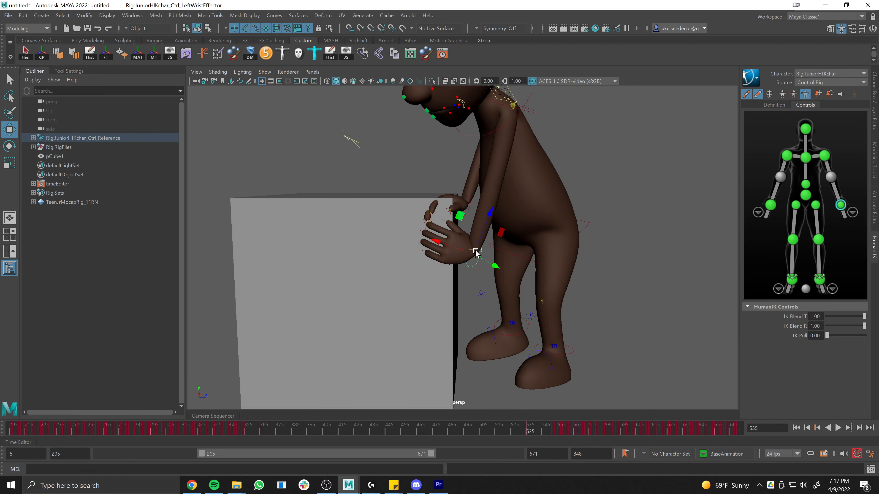
{"action": "left_click_drag", "start_coordinate": [469, 243], "coordinate": [451, 232]}
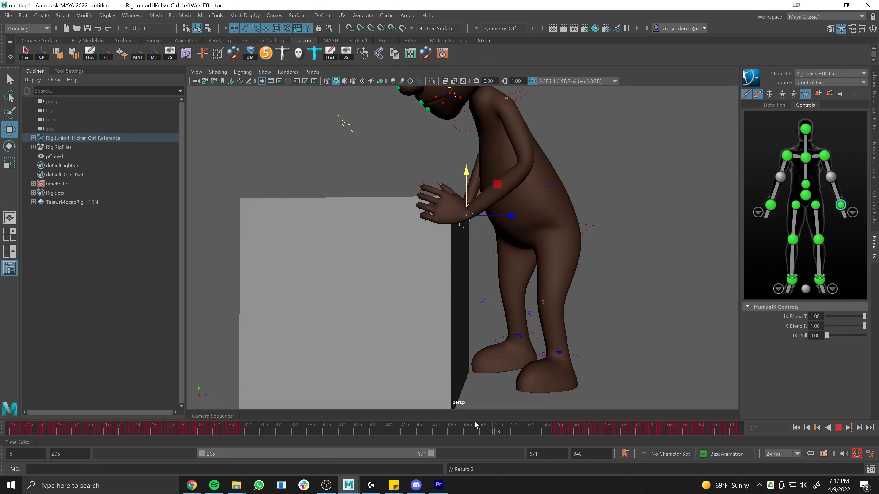
{"action": "left_click_drag", "start_coordinate": [260, 427], "coordinate": [233, 431]}
{"action": "left_click_drag", "start_coordinate": [389, 313], "coordinate": [427, 304], "text": "alt"}
{"action": "key", "text": "alt+v"}
{"action": "left_click_drag", "start_coordinate": [488, 301], "coordinate": [486, 306], "text": "alt"}
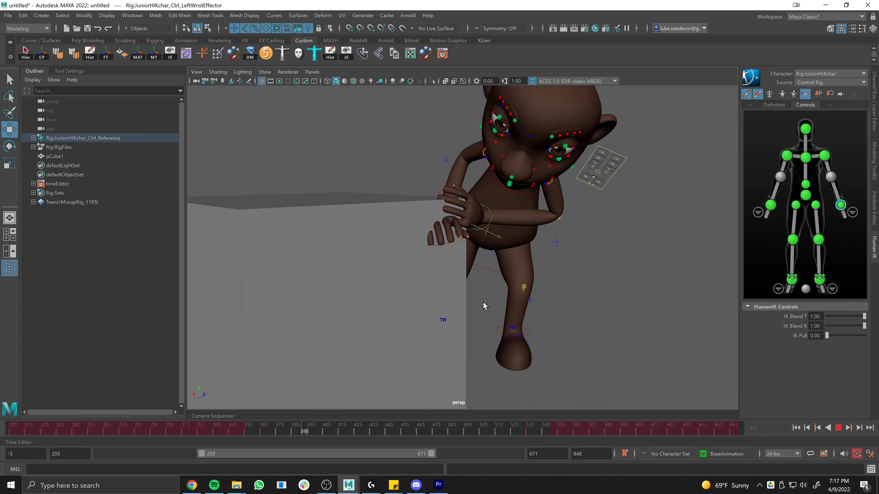
{"action": "left_click_drag", "start_coordinate": [483, 304], "coordinate": [507, 324], "text": "alt"}
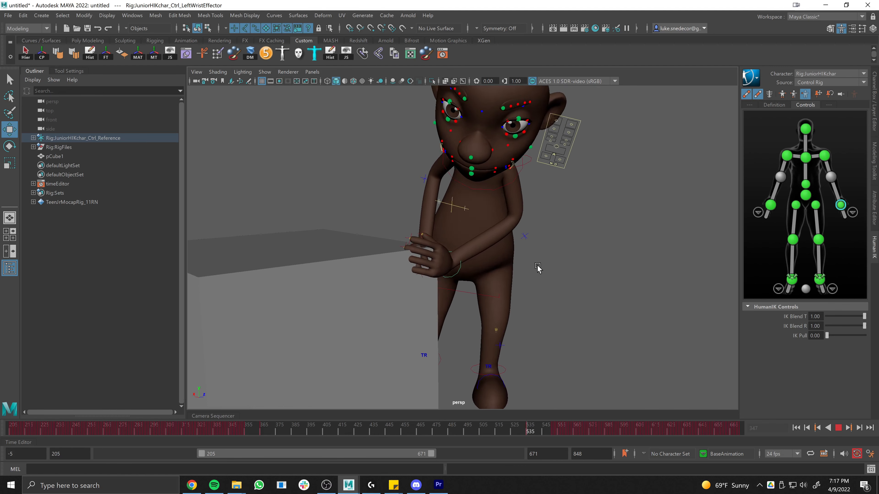
{"action": "key", "text": "Escape"}
Step: Key the left wrist control's IK Blend T and IK Blend R at 1.00 on frame 535
{"action": "mouse_move", "coordinate": [589, 431]}
{"action": "left_mouse_down"}
{"action": "mouse_move", "coordinate": [506, 431]}
{"action": "mouse_move", "coordinate": [565, 435]}
{"action": "mouse_move", "coordinate": [527, 436]}
{"action": "left_mouse_up"}
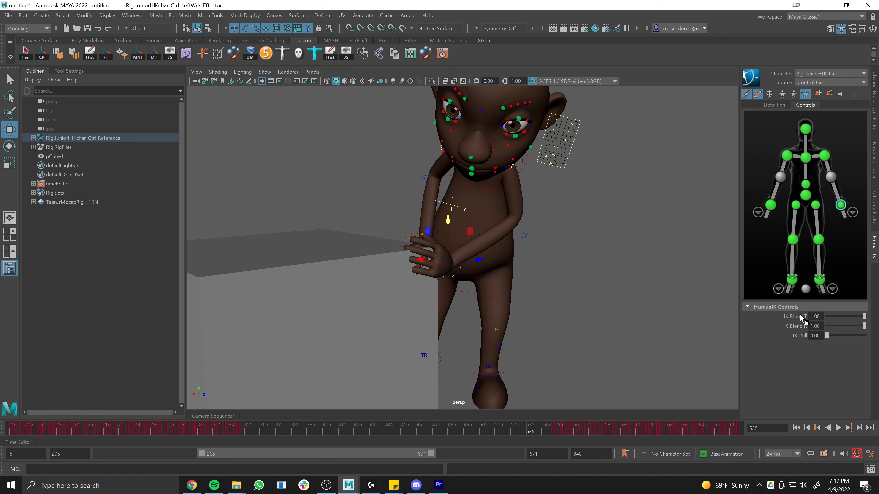
{"action": "right_click", "coordinate": [794, 322]}
{"action": "left_click", "coordinate": [801, 333]}
{"action": "right_click", "coordinate": [794, 327]}
{"action": "left_click", "coordinate": [810, 340]}
Step: Set the left wrist control's IK Blend T and IK Blend R to 0.00 at frame 551 and key both
{"action": "left_click_drag", "start_coordinate": [533, 438], "coordinate": [556, 433]}
{"action": "left_click_drag", "start_coordinate": [851, 315], "coordinate": [821, 315]}
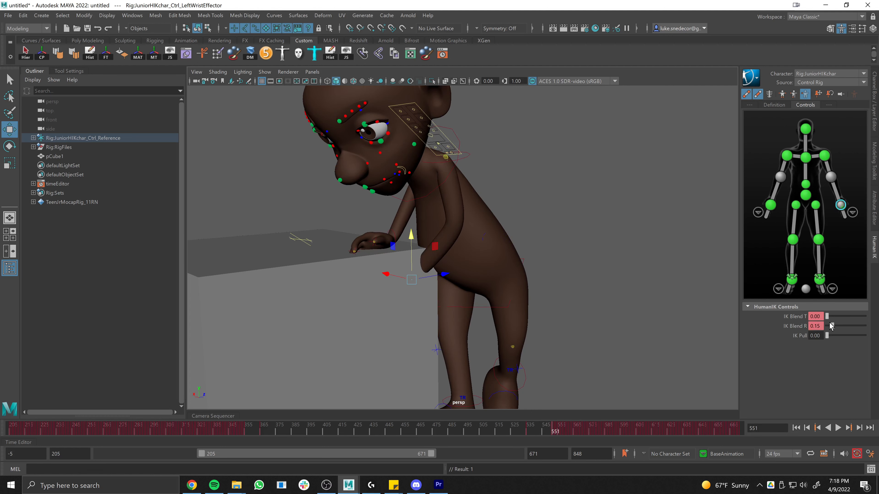
{"action": "right_click", "coordinate": [800, 325]}
{"action": "left_click", "coordinate": [802, 338]}
{"action": "right_click", "coordinate": [798, 318]}
{"action": "left_click", "coordinate": [800, 332]}
Step: Show the joints through the character mesh and select the left arm FK control
{"action": "middle_click_drag", "start_coordinate": [602, 268], "coordinate": [619, 232], "text": "alt"}
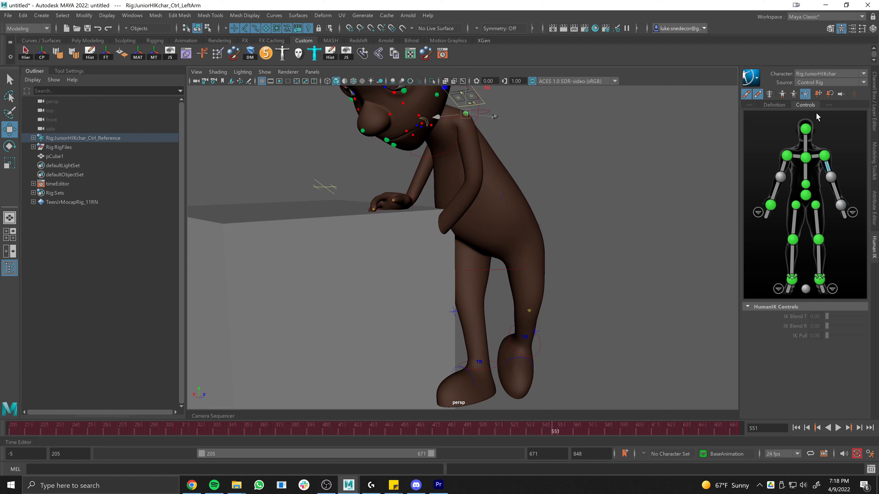
{"action": "left_click", "coordinate": [756, 94]}
{"action": "left_click", "coordinate": [757, 93]}
{"action": "middle_click_drag", "start_coordinate": [507, 169], "coordinate": [509, 180], "text": "alt"}
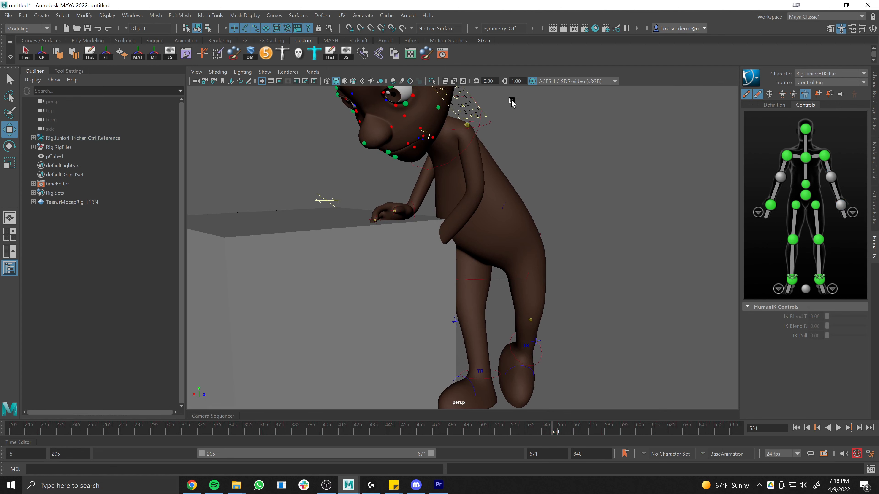
{"action": "left_click", "coordinate": [456, 82]}
{"action": "left_click_drag", "start_coordinate": [504, 173], "coordinate": [492, 158], "text": "alt"}
{"action": "left_click", "coordinate": [492, 158]}
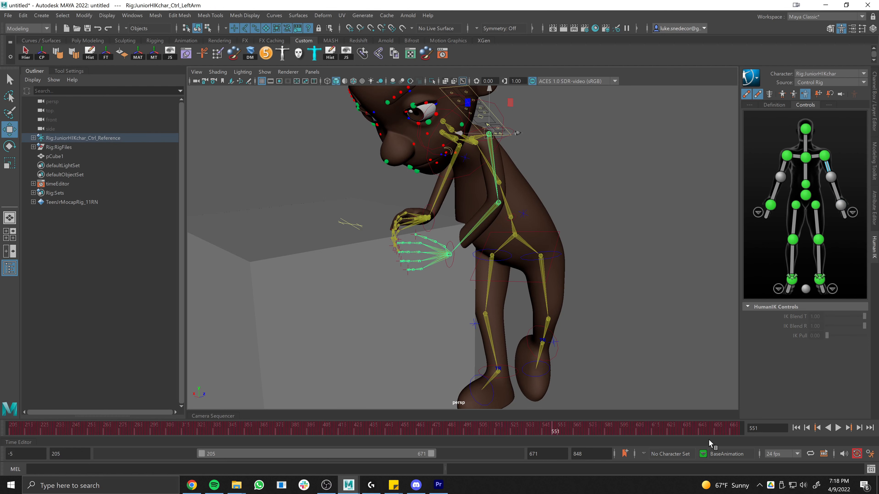
Step: On AnimLayer1 at frame 555, set the Rotate tool to Gimbal orientation for the left arm control
{"action": "left_click", "coordinate": [704, 454]}
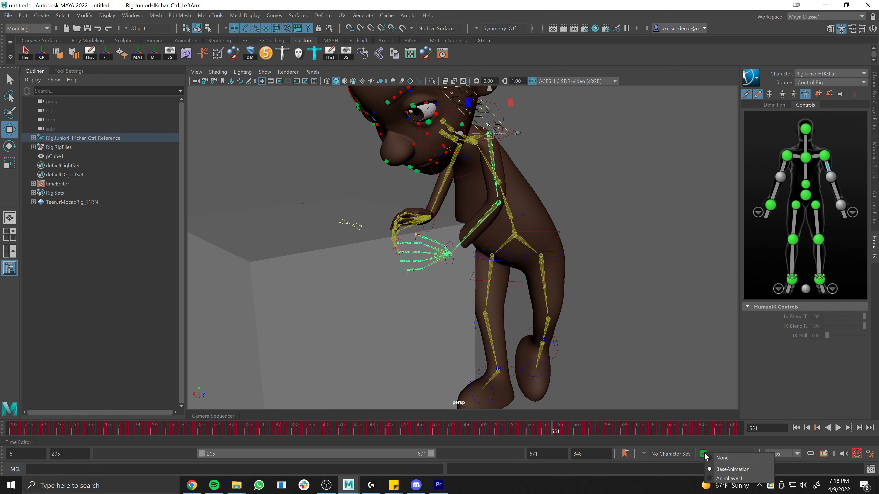
{"action": "left_click", "coordinate": [728, 478]}
{"action": "mouse_move", "coordinate": [553, 432]}
{"action": "left_mouse_down"}
{"action": "mouse_move", "coordinate": [527, 431]}
{"action": "mouse_move", "coordinate": [560, 432]}
{"action": "left_mouse_up"}
{"action": "key", "text": "e"}
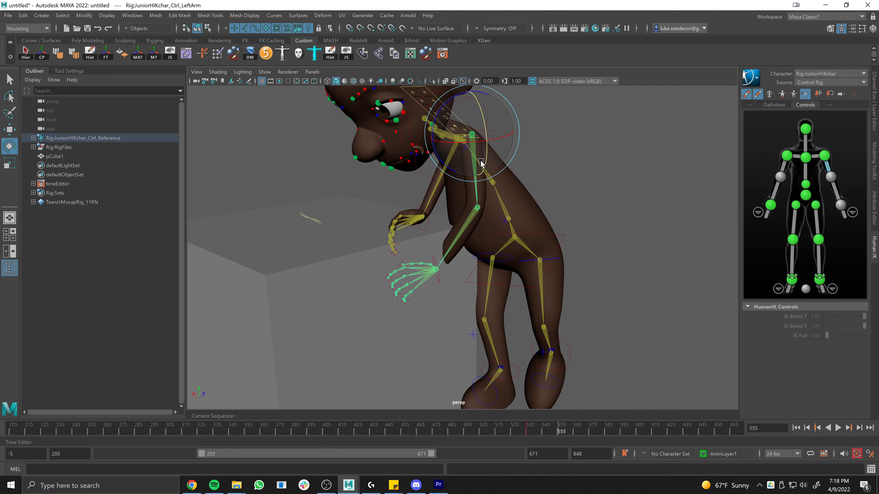
{"action": "left_click_drag", "start_coordinate": [482, 163], "coordinate": [486, 143], "text": "alt"}
{"action": "key", "text": "e"}
{"action": "left_click", "coordinate": [486, 143]}
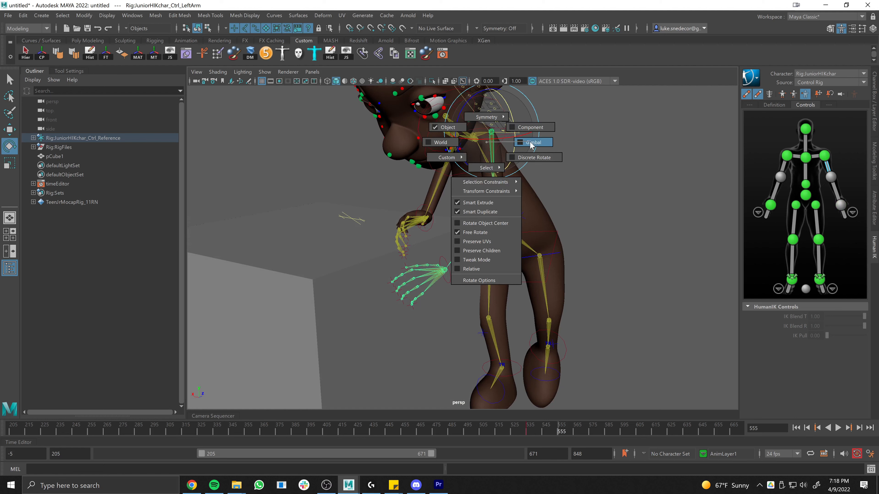
{"action": "left_click_drag", "start_coordinate": [535, 144], "coordinate": [534, 143]}
Step: Set the left shoulder effector's IK Blend T and IK Blend R to 0.00
{"action": "middle_click_drag", "start_coordinate": [534, 144], "coordinate": [550, 194], "text": "alt"}
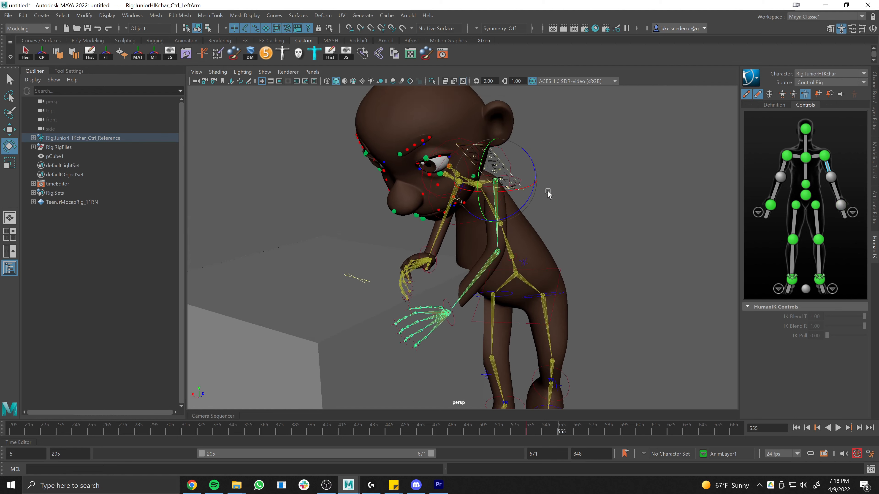
{"action": "left_click_drag", "start_coordinate": [549, 194], "coordinate": [428, 159], "text": "alt"}
{"action": "right_click_drag", "start_coordinate": [428, 159], "coordinate": [500, 173], "text": "alt"}
{"action": "middle_click_drag", "start_coordinate": [500, 173], "coordinate": [522, 187], "text": "alt"}
{"action": "right_click_drag", "start_coordinate": [522, 187], "coordinate": [532, 188], "text": "alt"}
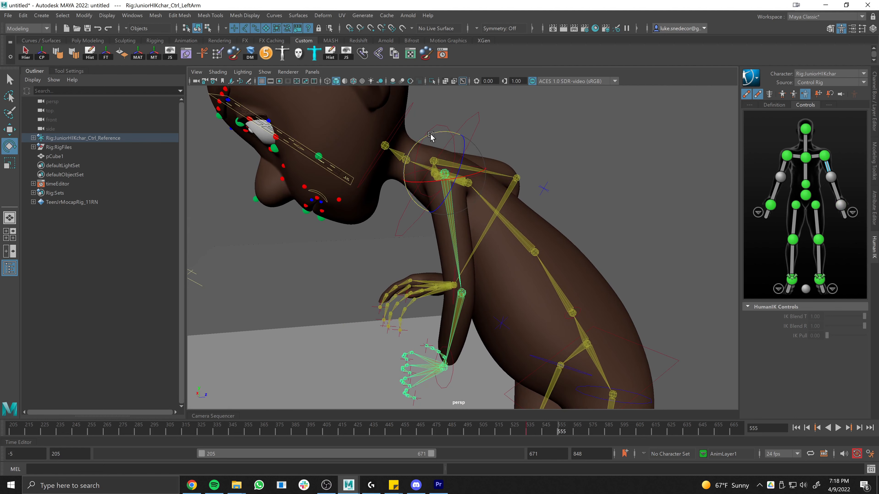
{"action": "left_click_drag", "start_coordinate": [464, 153], "coordinate": [457, 170], "text": "alt"}
{"action": "left_click_drag", "start_coordinate": [516, 219], "coordinate": [633, 189], "text": "alt"}
{"action": "left_click", "coordinate": [824, 156]}
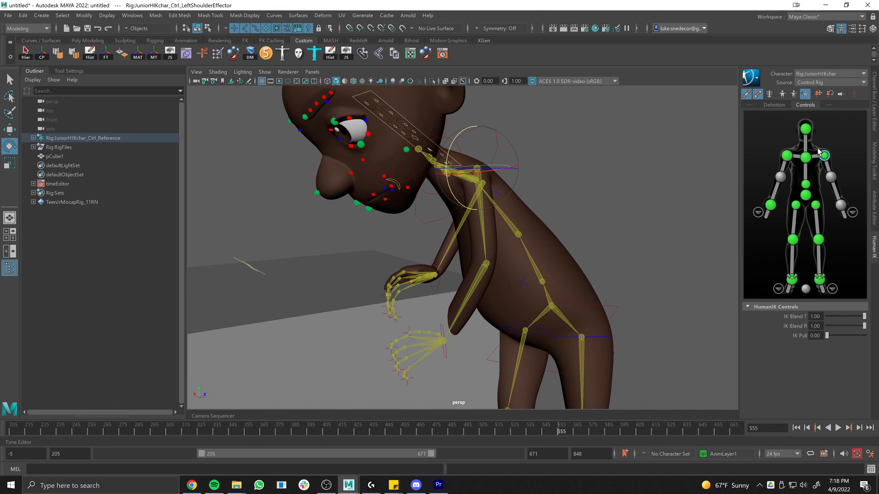
{"action": "left_click_drag", "start_coordinate": [582, 199], "coordinate": [777, 265], "text": "alt"}
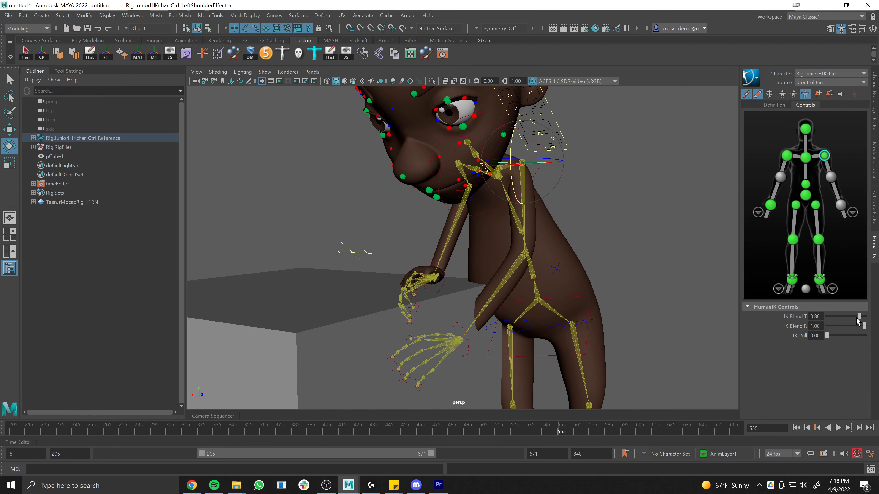
Step: Rotate the left arm FK control at frame 555 on AnimLayer1 to swing the arm forward toward the cube
{"action": "left_click_drag", "start_coordinate": [582, 244], "coordinate": [536, 179], "text": "alt"}
{"action": "key", "text": "e"}
{"action": "left_click_drag", "start_coordinate": [477, 158], "coordinate": [479, 152]}
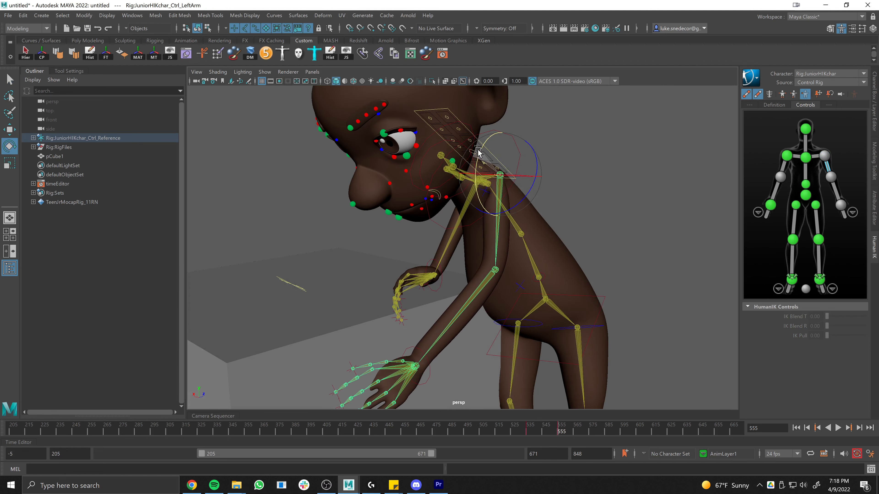
{"action": "left_click_drag", "start_coordinate": [538, 164], "coordinate": [572, 188]}
{"action": "left_click_drag", "start_coordinate": [446, 165], "coordinate": [542, 244]}
Step: Play back the left arm motion around frames 488 to 623 and examine how it moves away from the cube
{"action": "left_click_drag", "start_coordinate": [558, 430], "coordinate": [533, 431]}
{"action": "key", "text": "alt+v"}
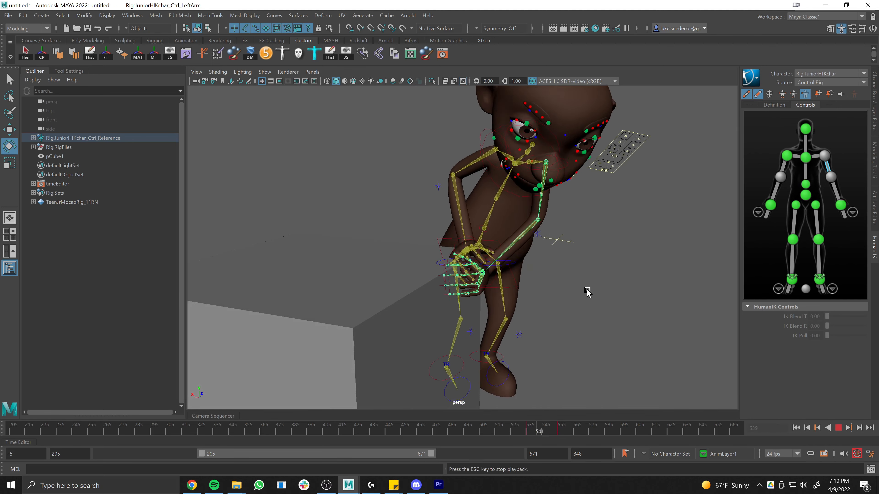
{"action": "left_click_drag", "start_coordinate": [598, 288], "coordinate": [512, 346], "text": "alt"}
{"action": "left_click", "coordinate": [453, 431]}
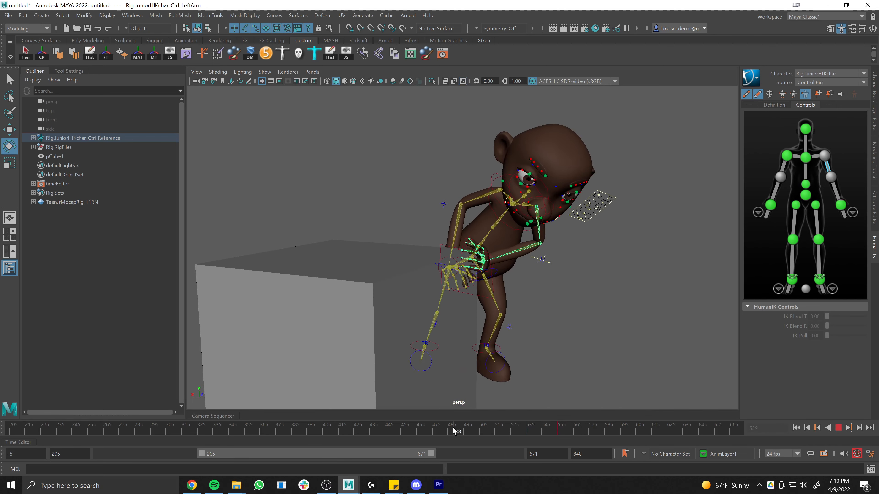
{"action": "key", "text": "alt+v"}
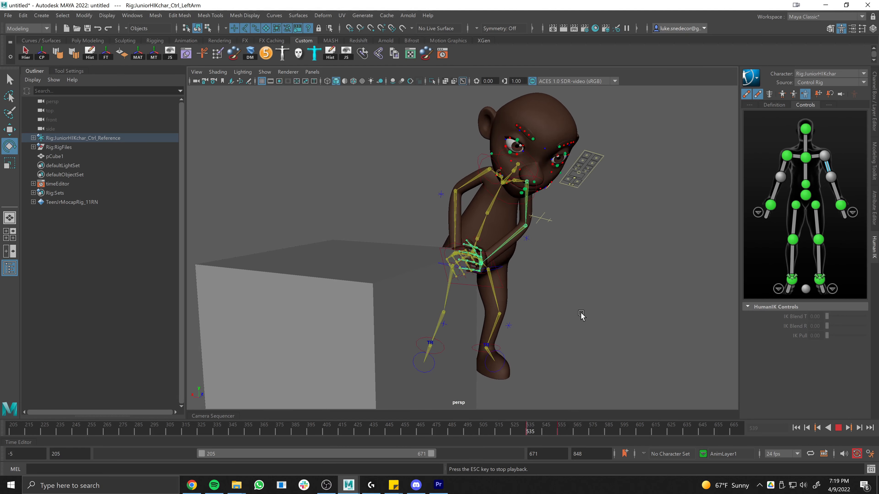
{"action": "right_click_drag", "start_coordinate": [597, 345], "coordinate": [483, 337], "text": "alt"}
{"action": "key", "text": "Escape"}
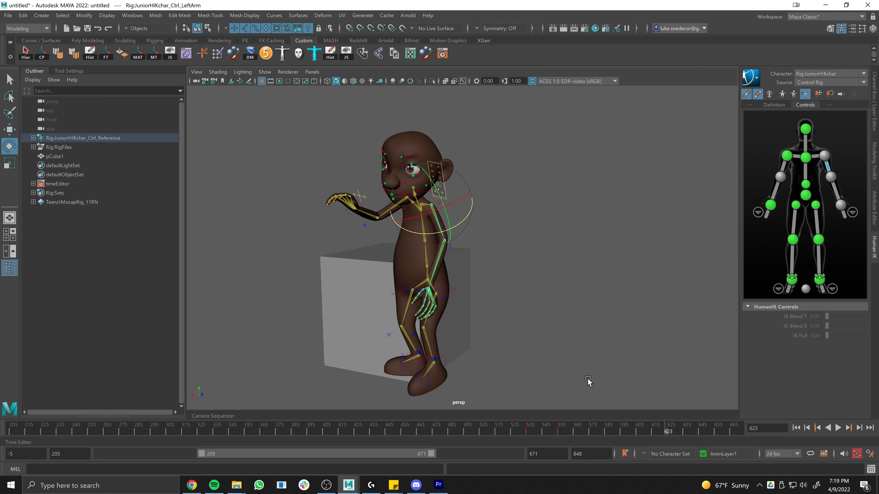
Step: Move the Rig:JuniorHIKchar_Ctrl_Reference control straight down to a Translate Y of about -82.6, lowering the whole character
{"action": "key", "text": "alt+v"}
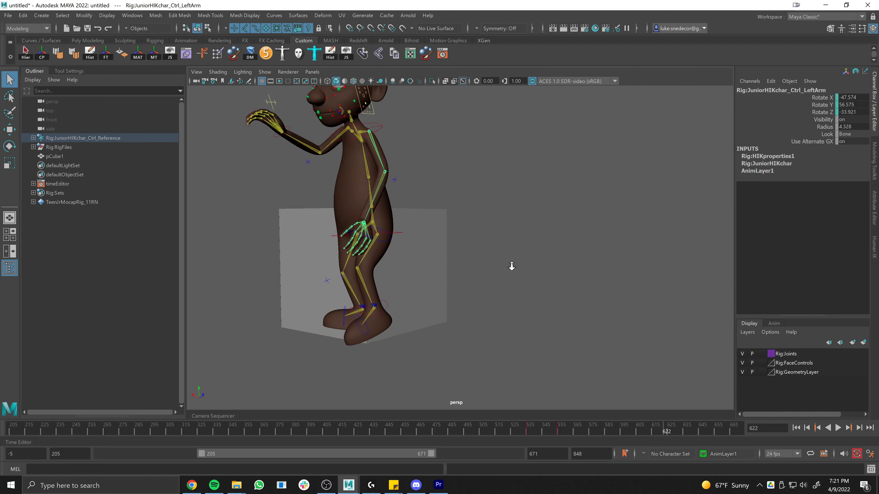
{"action": "key", "text": "Escape"}
{"action": "left_click", "coordinate": [116, 140]}
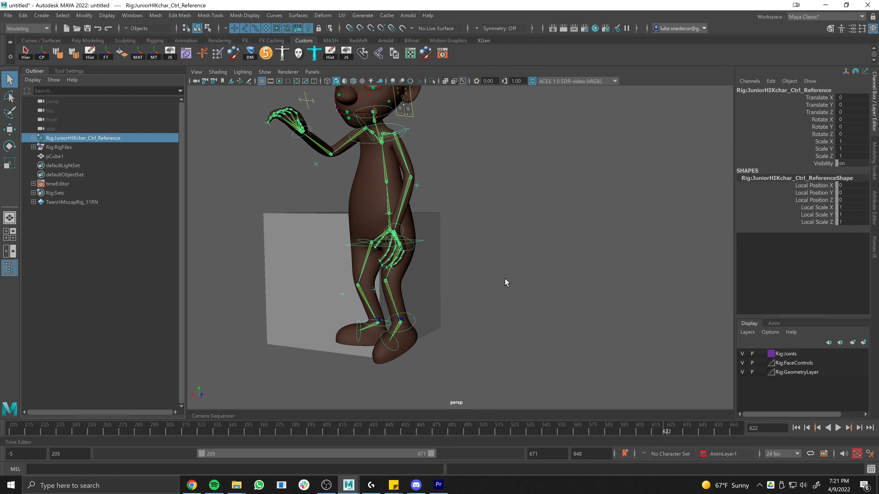
{"action": "left_click_drag", "start_coordinate": [450, 228], "coordinate": [281, 241], "text": "alt"}
{"action": "key", "text": "w"}
{"action": "key", "text": "f"}
{"action": "right_click_drag", "start_coordinate": [474, 251], "coordinate": [790, 279], "text": "alt"}
{"action": "right_click_drag", "start_coordinate": [440, 256], "coordinate": [583, 261], "text": "alt"}
{"action": "left_click_drag", "start_coordinate": [583, 261], "coordinate": [503, 266], "text": "alt"}
{"action": "right_click_drag", "start_coordinate": [503, 266], "coordinate": [548, 183], "text": "alt"}
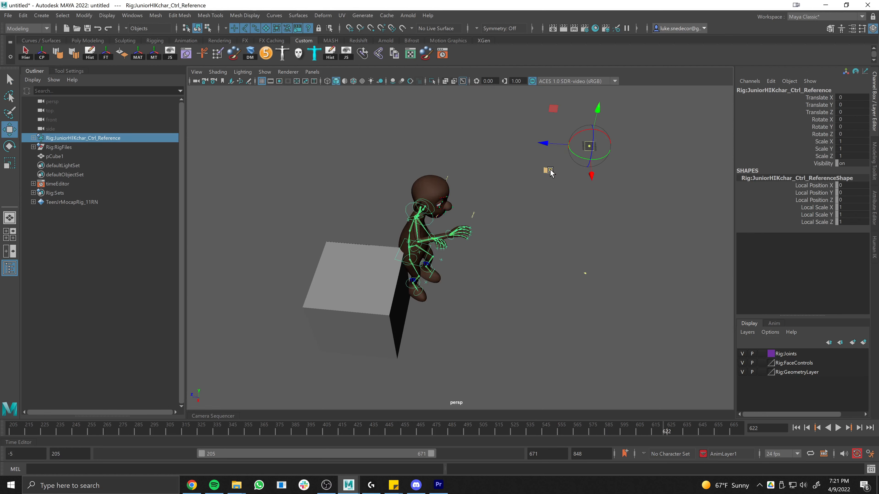
{"action": "left_click_drag", "start_coordinate": [380, 309], "coordinate": [460, 306], "text": "alt"}
{"action": "right_click_drag", "start_coordinate": [460, 307], "coordinate": [684, 358], "text": "alt"}
{"action": "middle_click_drag", "start_coordinate": [684, 358], "coordinate": [579, 284], "text": "alt"}
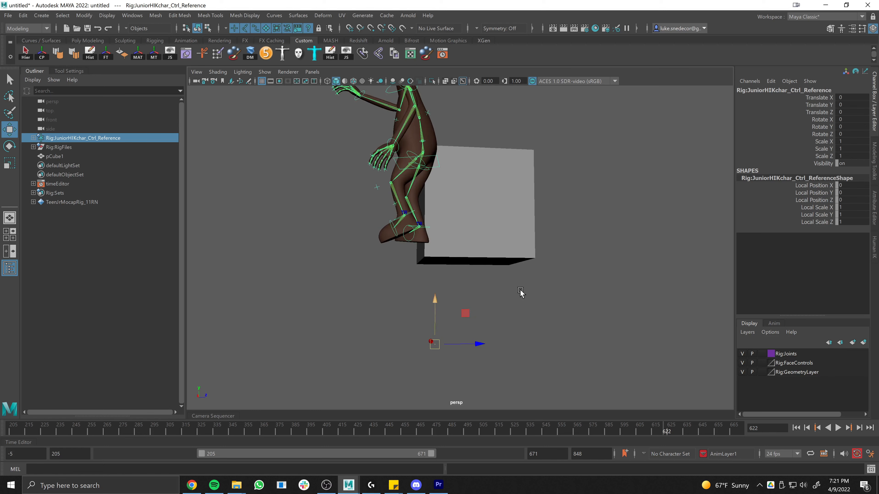
{"action": "left_click_drag", "start_coordinate": [436, 303], "coordinate": [421, 415]}
{"action": "middle_click_drag", "start_coordinate": [436, 289], "coordinate": [459, 175], "text": "alt"}
{"action": "mouse_move", "coordinate": [456, 292]}
{"action": "left_mouse_down"}
{"action": "mouse_move", "coordinate": [456, 264]}
{"action": "mouse_move", "coordinate": [455, 295]}
{"action": "left_mouse_up"}
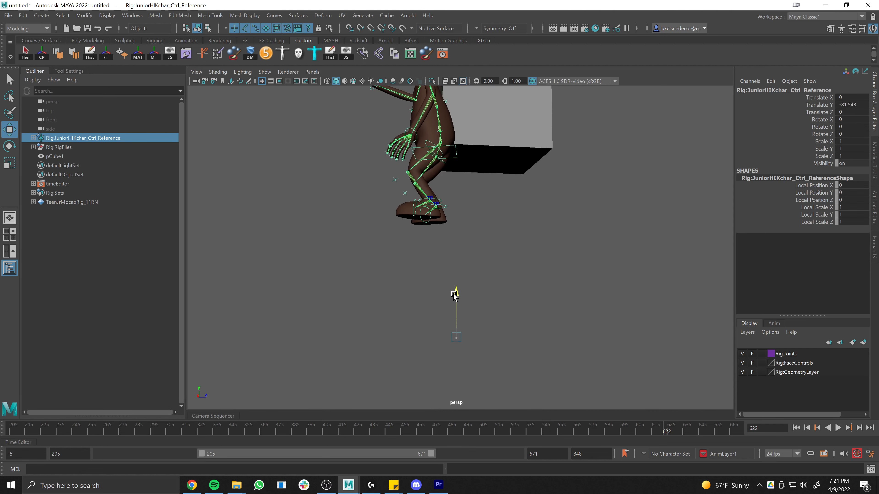
Step: Play back the lowered character's animation and examine the motion from the front and close to the face
{"action": "left_click_drag", "start_coordinate": [441, 220], "coordinate": [515, 209], "text": "alt"}
{"action": "key", "text": "alt+v"}
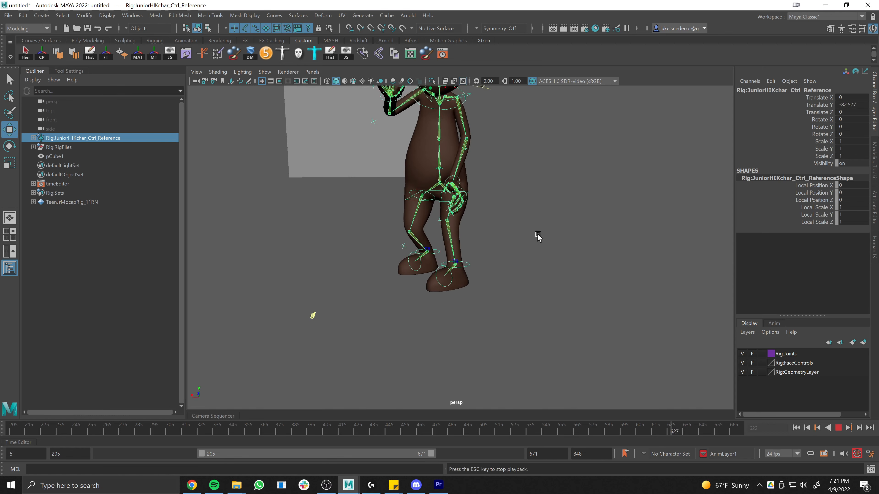
{"action": "middle_click_drag", "start_coordinate": [533, 217], "coordinate": [526, 253], "text": "alt"}
{"action": "left_click_drag", "start_coordinate": [527, 253], "coordinate": [448, 136], "text": "alt"}
{"action": "key", "text": "alt+v"}
Step: Look through Rig:camera1 at the face and try out the eye controls to redirect the gaze
{"action": "left_click", "coordinate": [312, 72]}
{"action": "left_click", "coordinate": [422, 90]}
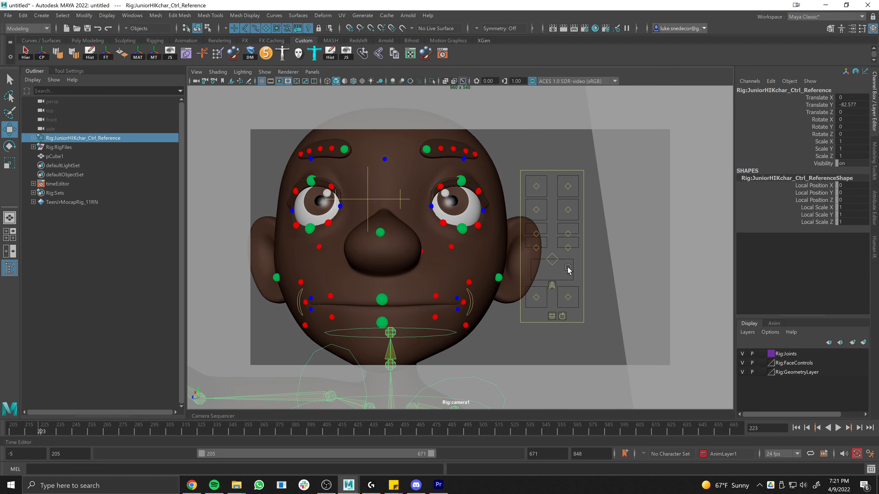
{"action": "left_click", "coordinate": [538, 222]}
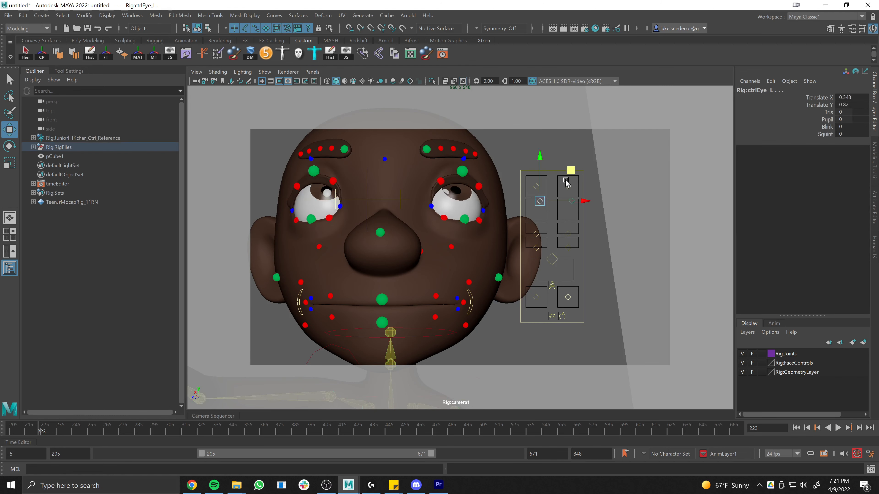
Step: Try the Blink attribute on the upper and lower eyelid controls of both eyes, undo it, and test it on the left upper lid alone
{"action": "left_click", "coordinate": [461, 181]}
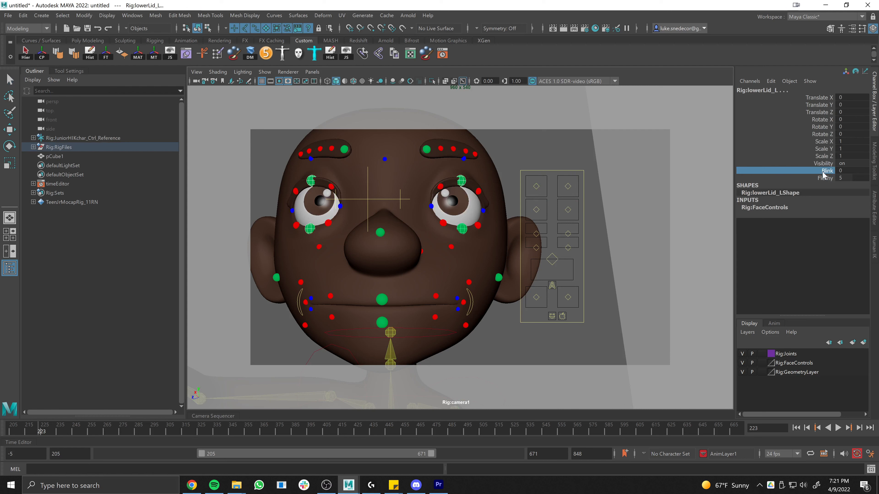
{"action": "mouse_move", "coordinate": [526, 180]}
{"action": "middle_mouse_down"}
{"action": "mouse_move", "coordinate": [554, 180]}
{"action": "mouse_move", "coordinate": [506, 180]}
{"action": "mouse_move", "coordinate": [531, 180]}
{"action": "middle_mouse_up"}
{"action": "key", "text": "ctrl+z"}
{"action": "left_click", "coordinate": [468, 184]}
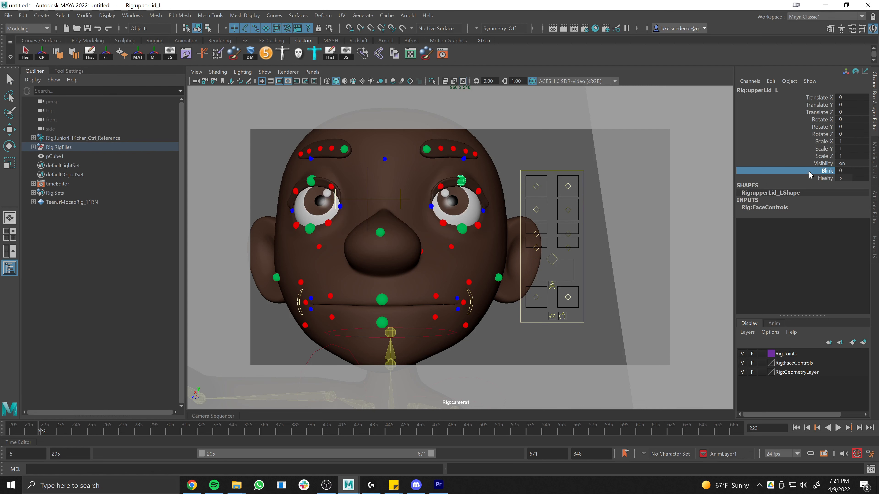
{"action": "middle_click_drag", "start_coordinate": [598, 183], "coordinate": [597, 185]}
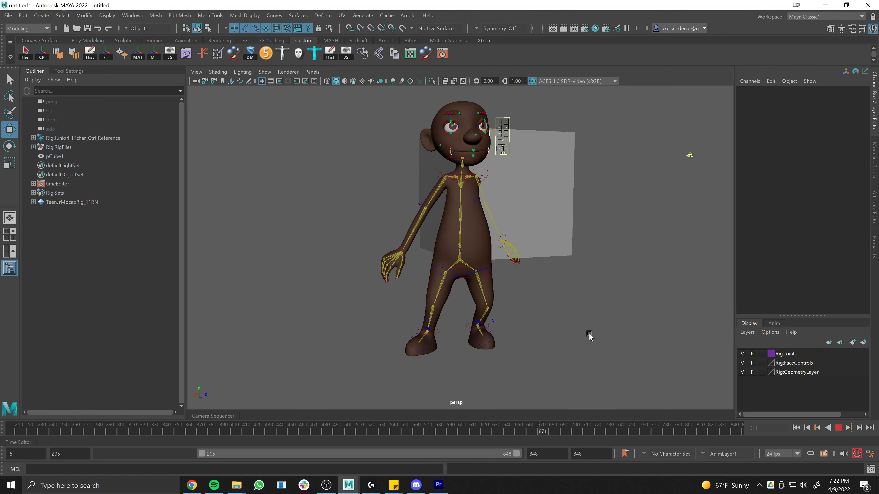
Step: Examine the full-body motion in the perspective view around frames 671 to 683
{"action": "middle_click_drag", "start_coordinate": [576, 335], "coordinate": [570, 353], "text": "alt"}
{"action": "right_click_drag", "start_coordinate": [571, 352], "coordinate": [582, 358], "text": "alt"}
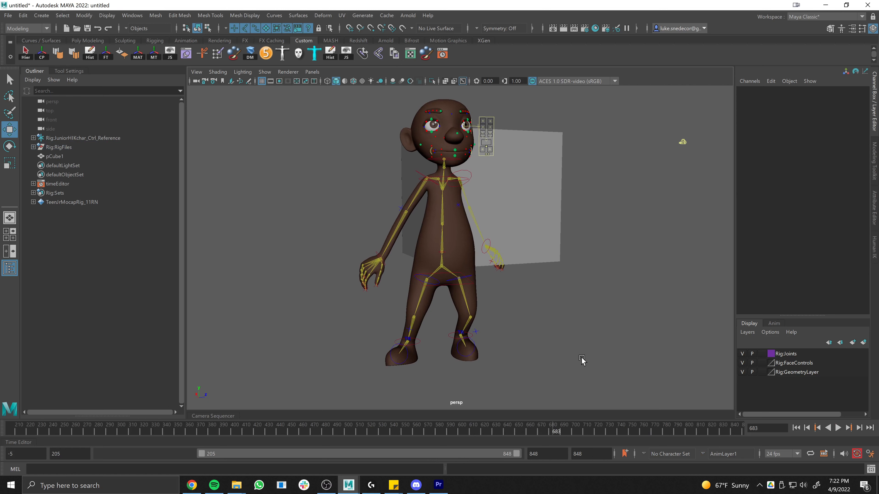